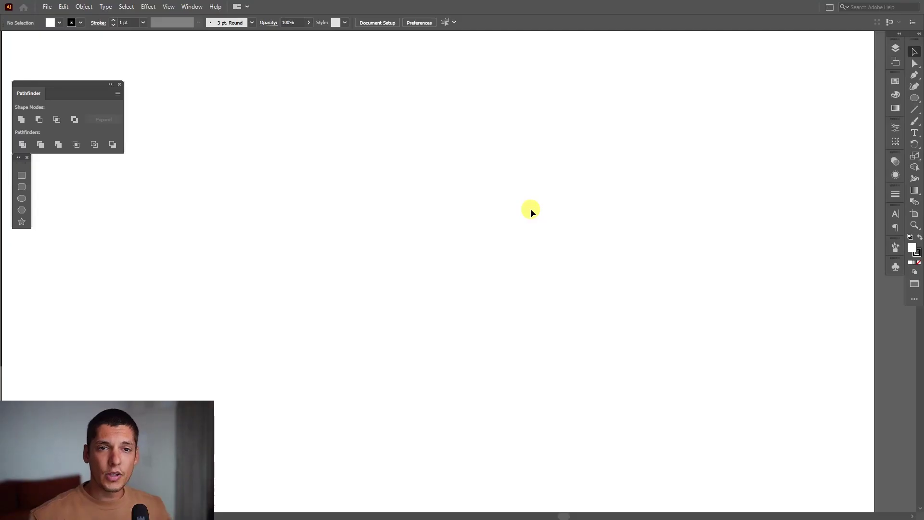
- Draw a perfect circle outward from its centre with the Ellipse Tool
left_click(918, 257)
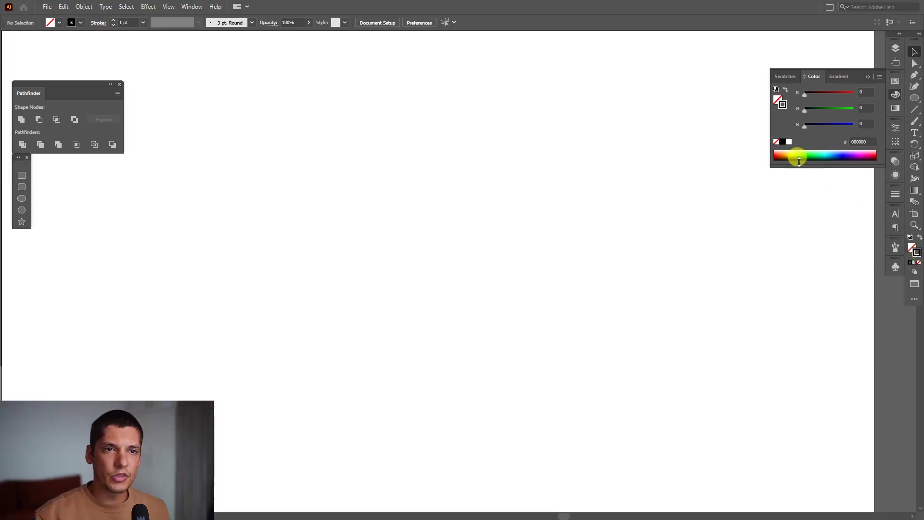
left_click(915, 99)
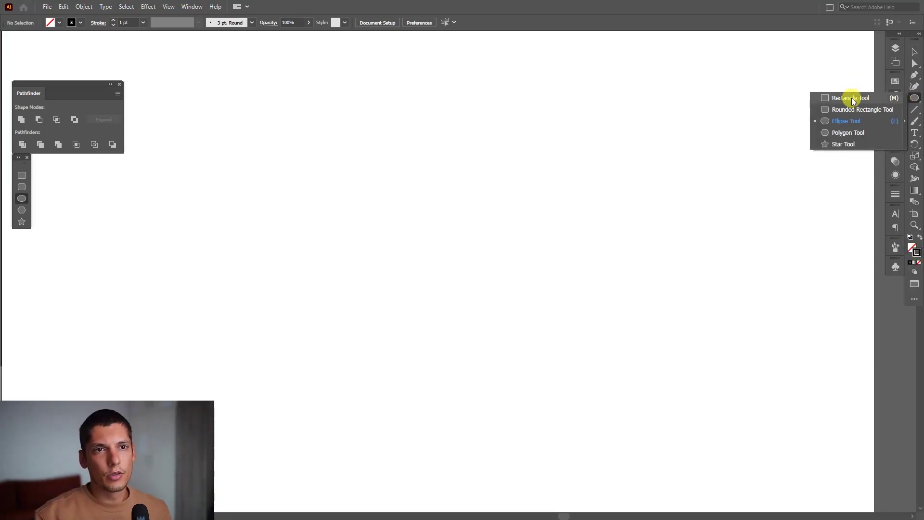
left_click(853, 122)
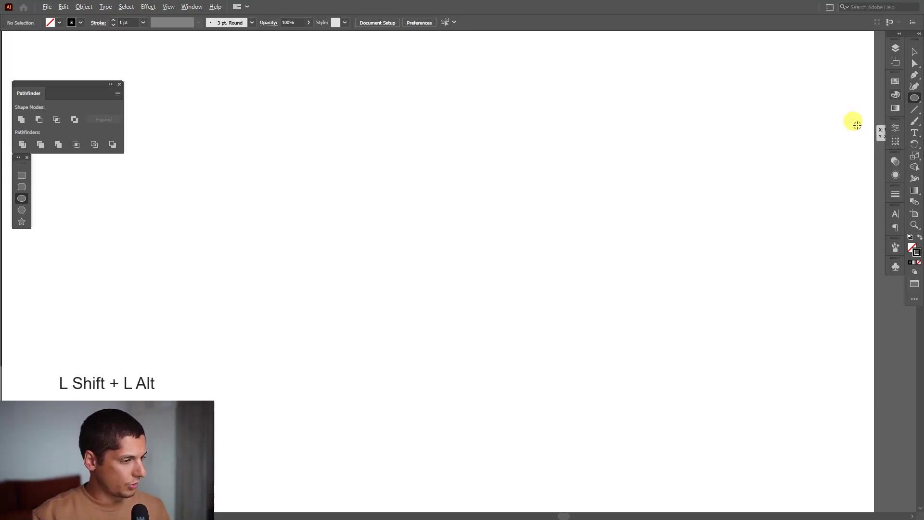
mouse_move(425, 216)
left_mouse_down()
mouse_move(462, 221)
mouse_move(483, 253)
mouse_move(515, 265)
left_mouse_up()
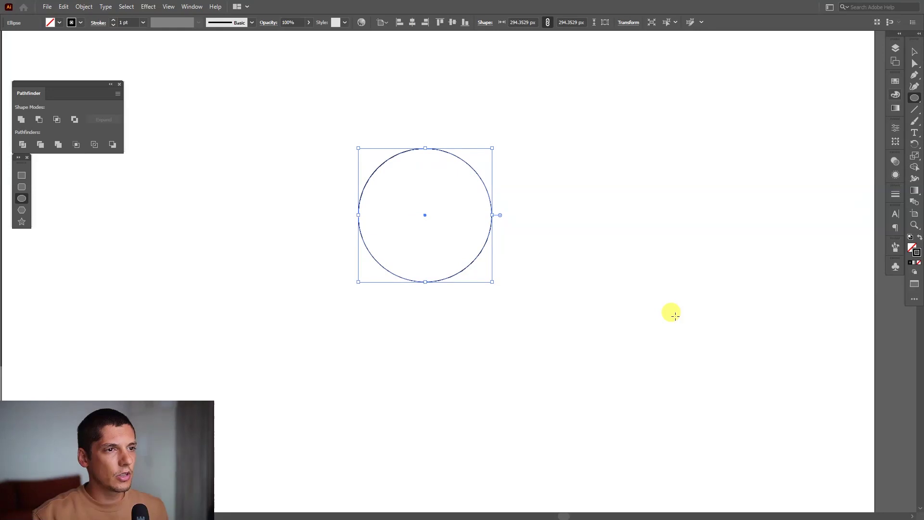
key("ctrl+equal")
left_click_drag(589, 232, 574, 231)
scroll(565, 183, "up", 5)
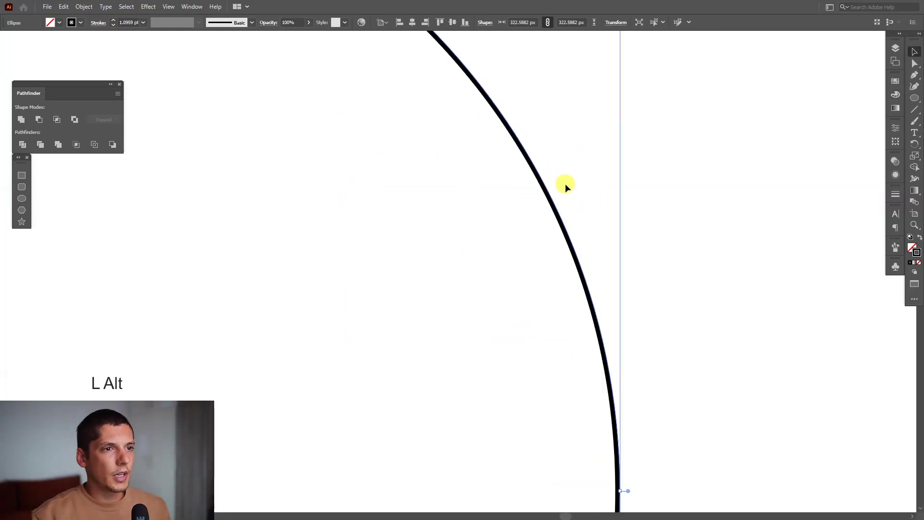
scroll(555, 212, "down", 5)
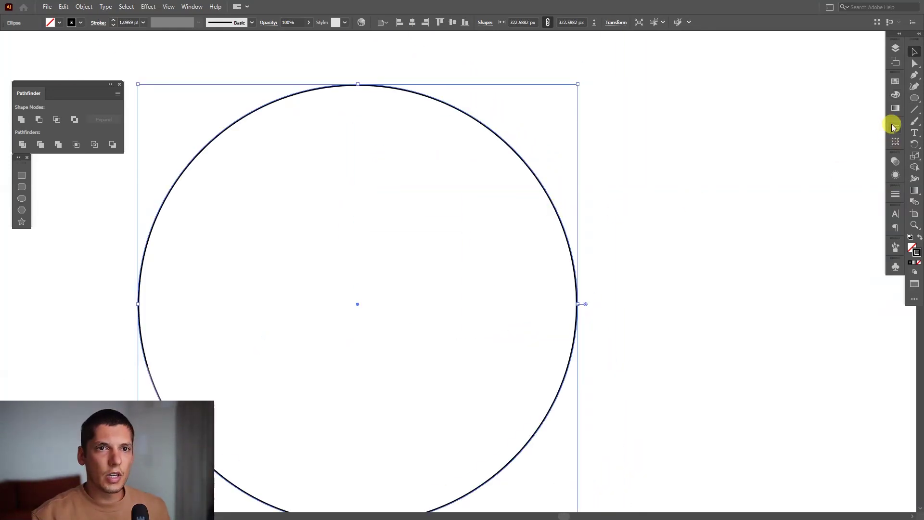
- Align the circle's stroke to centre and scale it to about 254 px wide
left_click(896, 196)
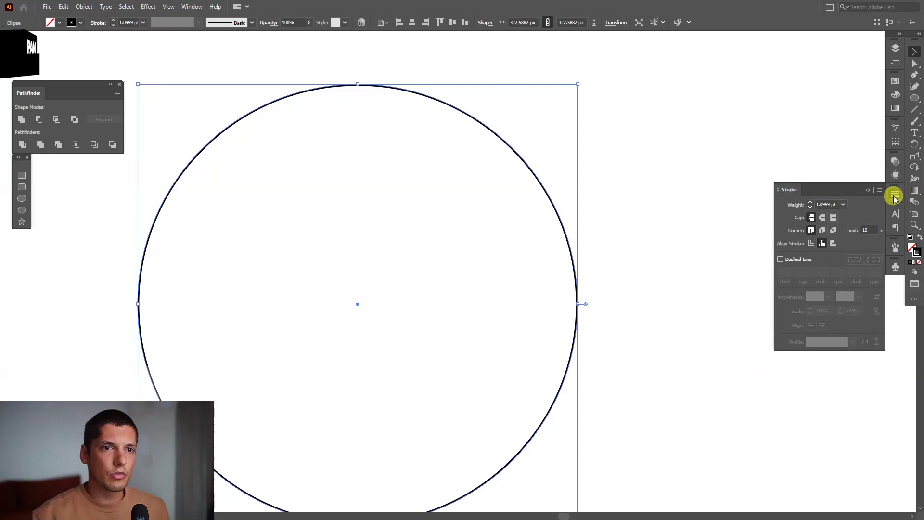
left_click(815, 245)
left_click(870, 191)
scroll(654, 190, "down", 2)
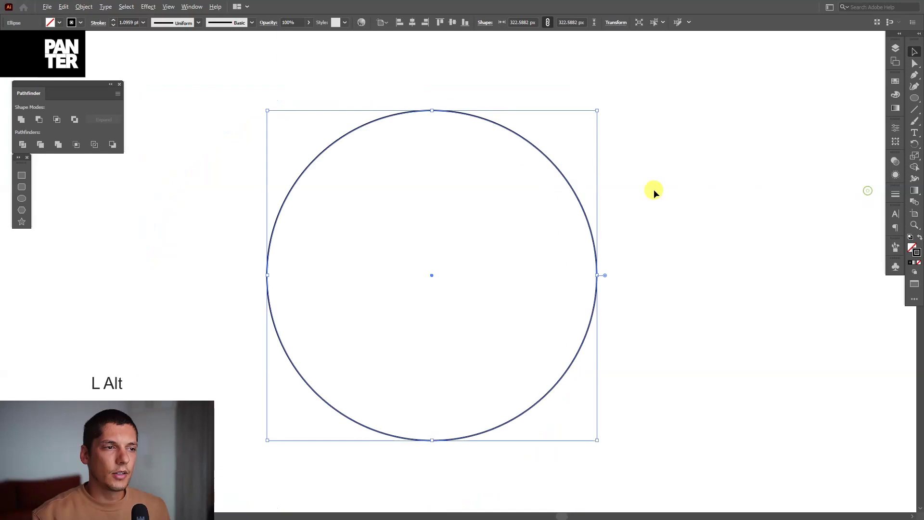
left_click_drag(654, 189, 647, 185)
left_click_drag(591, 269, 555, 269)
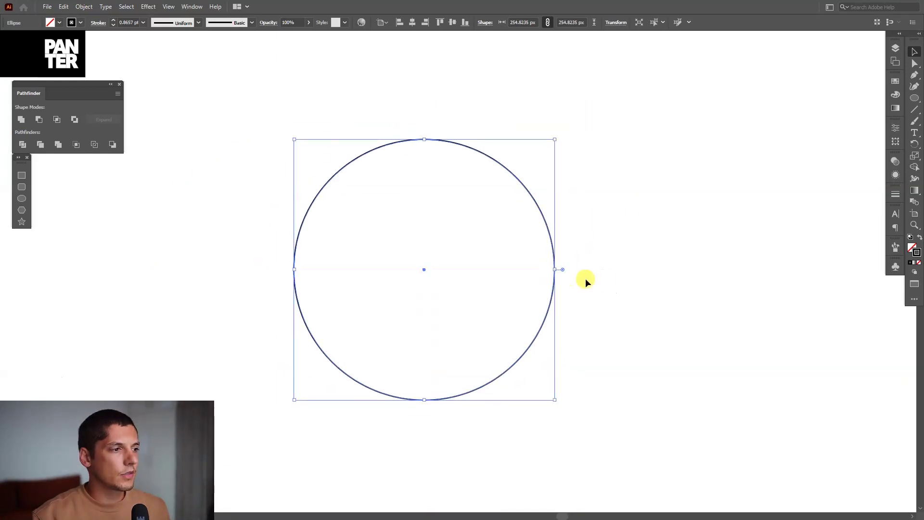
- Apply a Transform effect to the circle: 5 copies, 60° angle, 70 px horizontal move
left_click(149, 7)
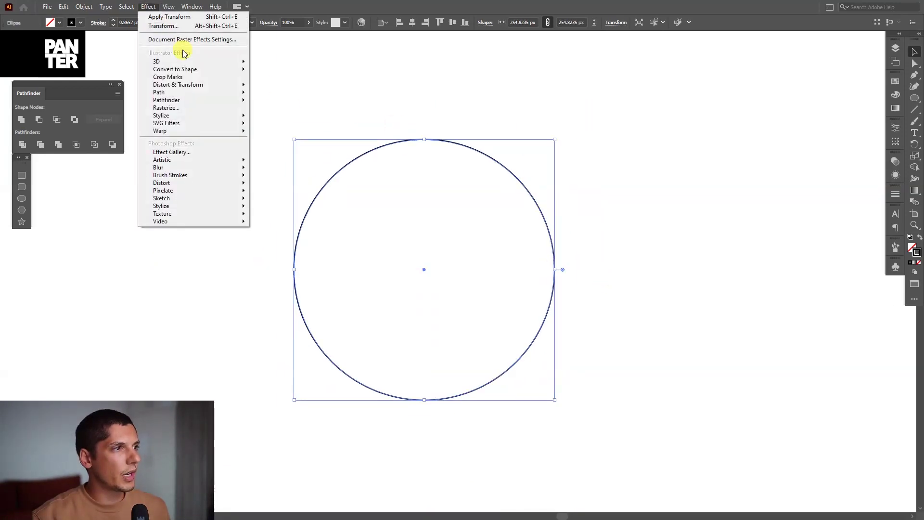
mouse_move(227, 85)
left_click(321, 119)
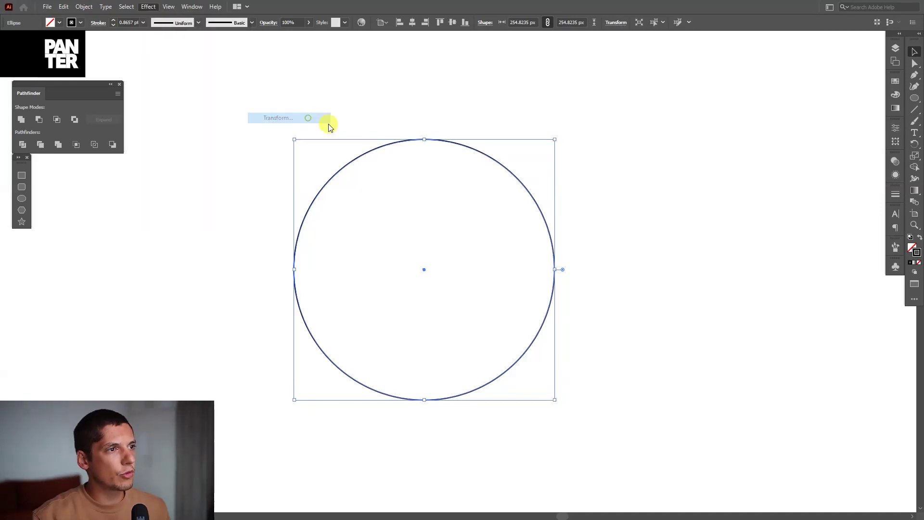
left_click(814, 349)
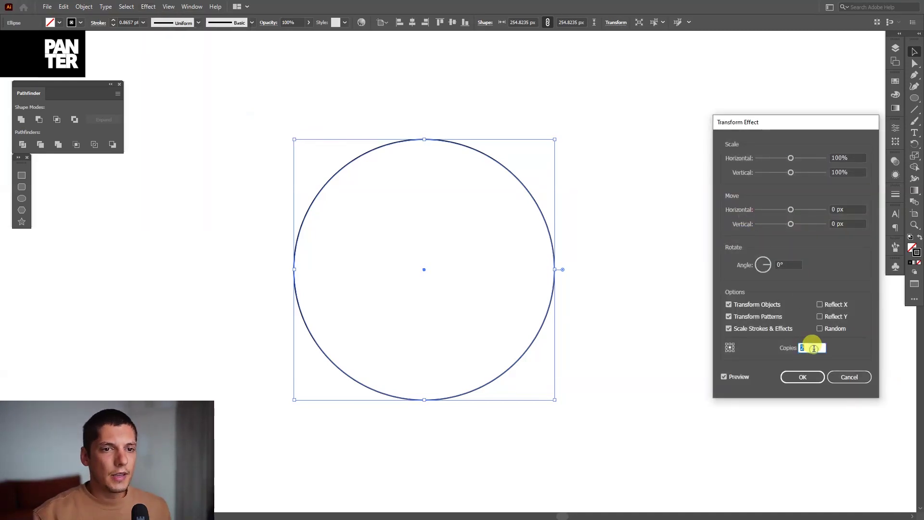
key("Up")
key("Up")
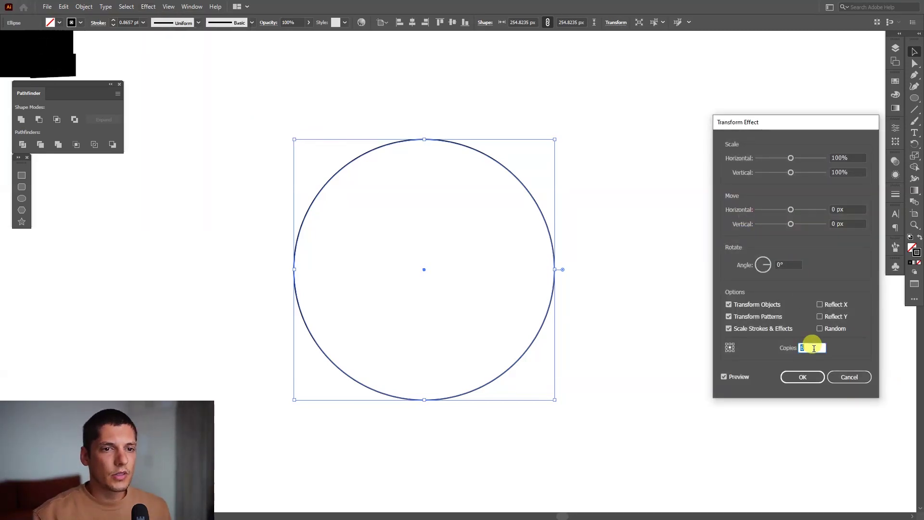
left_click(788, 264)
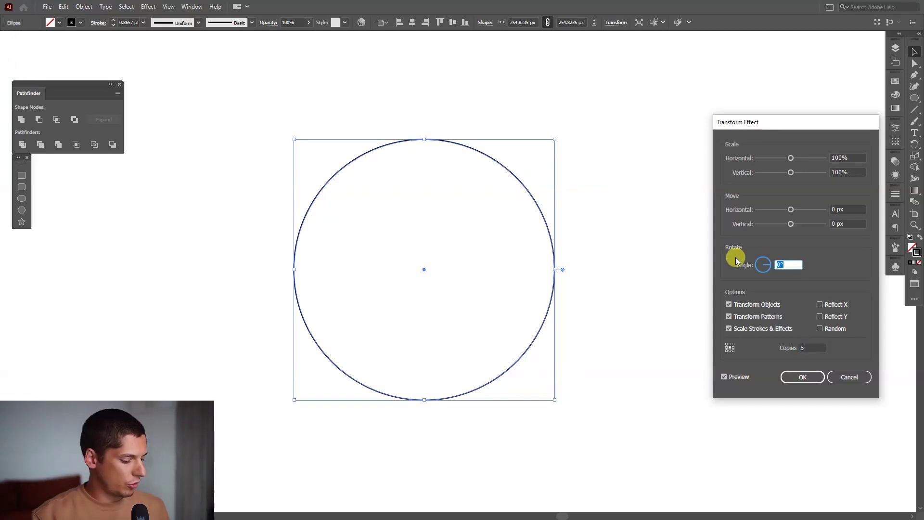
type("60")
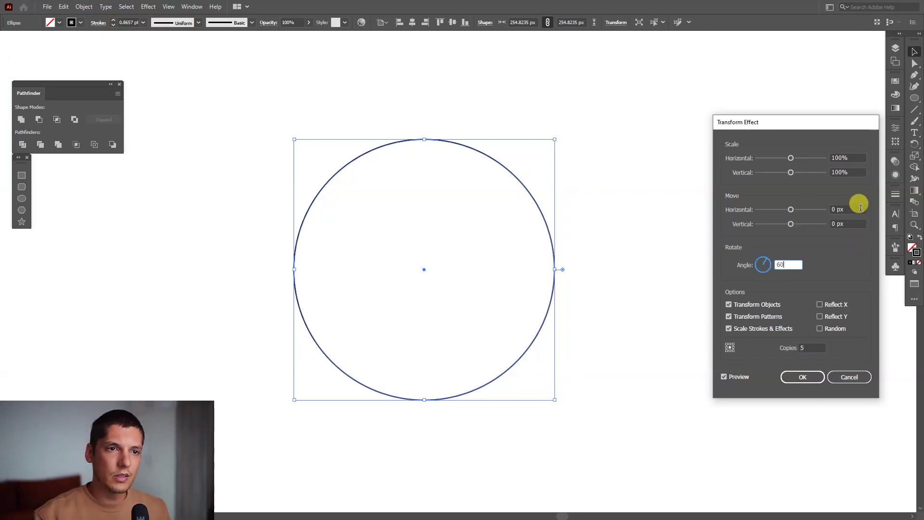
left_click(848, 209)
key("shift+Up")
key("shift+Up")
key("shift+Up")
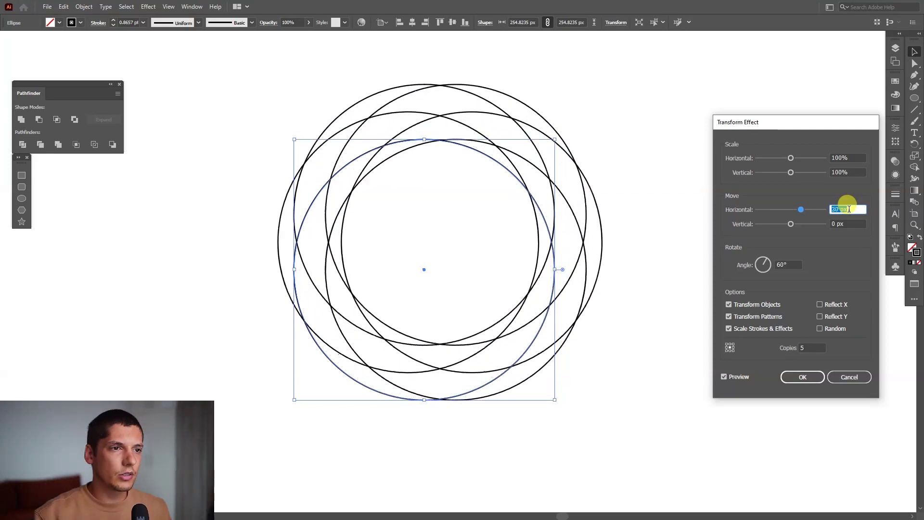
key("shift+Up")
key("shift+Up")
key("shift+Up")
key("shift+Up")
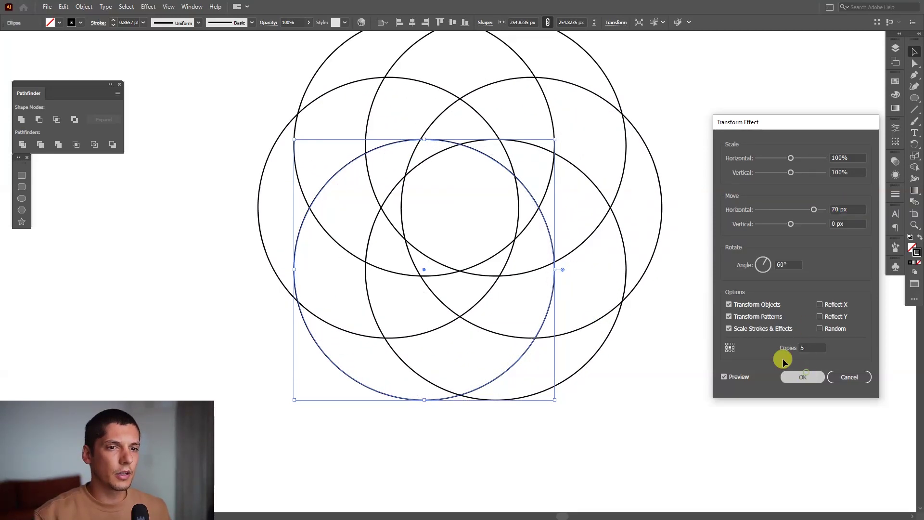
left_click(802, 377)
left_click(692, 281)
scroll(690, 278, "down", 2)
scroll(691, 279, "up", 3)
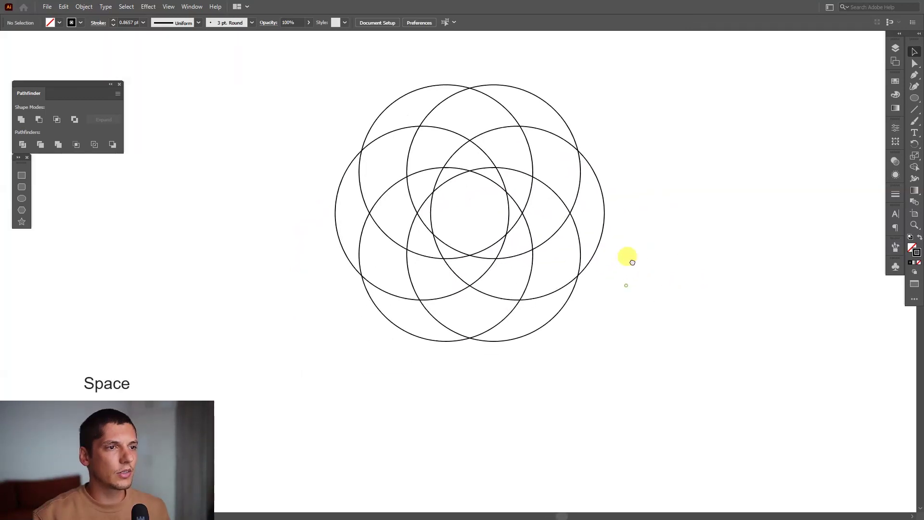
- Expand the repeated circles into real paths and ungroup them
left_click(475, 210)
scroll(289, 106, "up", 1)
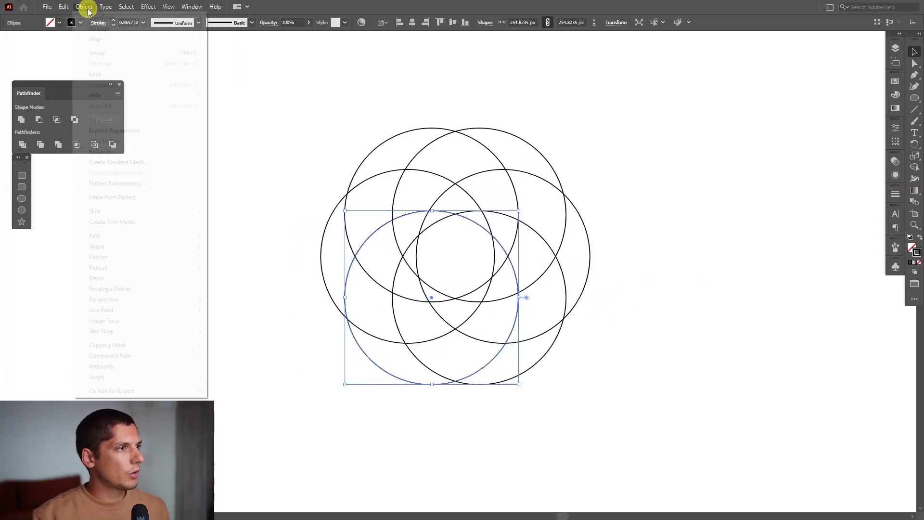
left_click(84, 6)
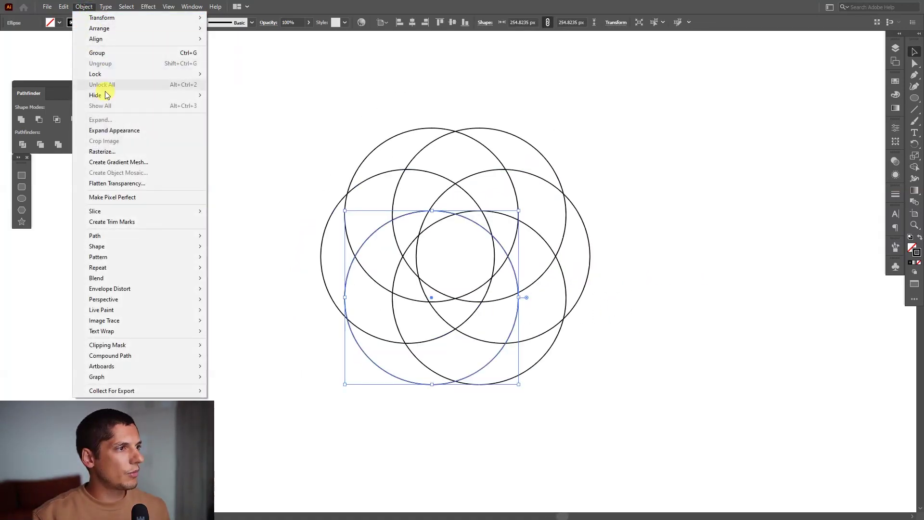
left_click(123, 132)
right_click(453, 197)
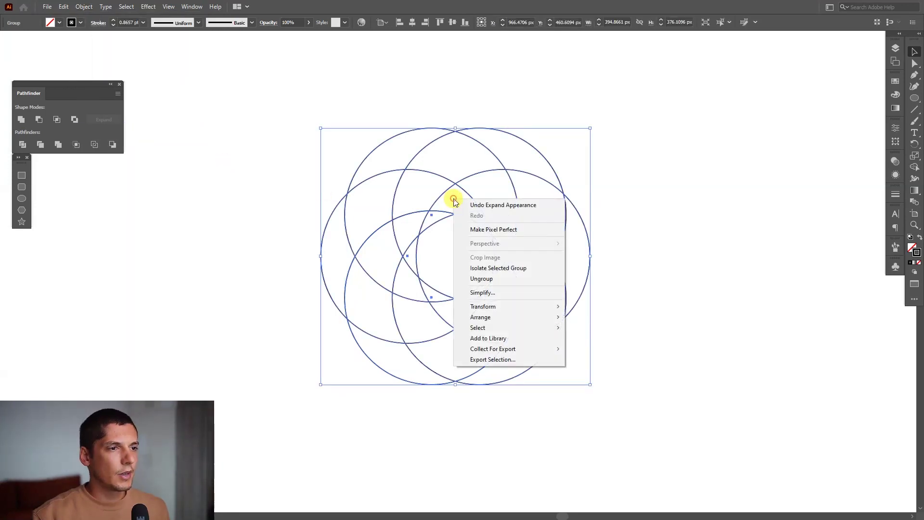
left_click(486, 279)
- Delete the four lower circles and subtract the right circle with Shape Builder, leaving a crescent
left_click(707, 293)
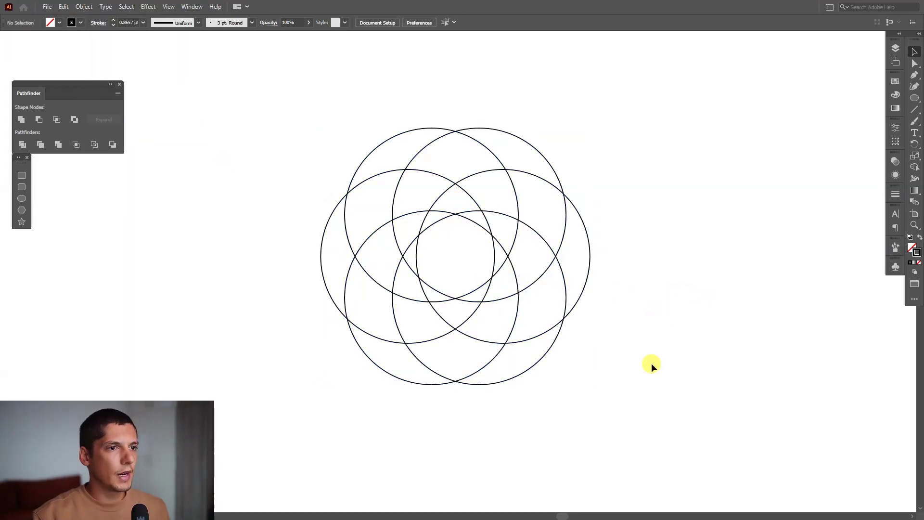
left_click_drag(651, 364, 371, 314)
key("Delete")
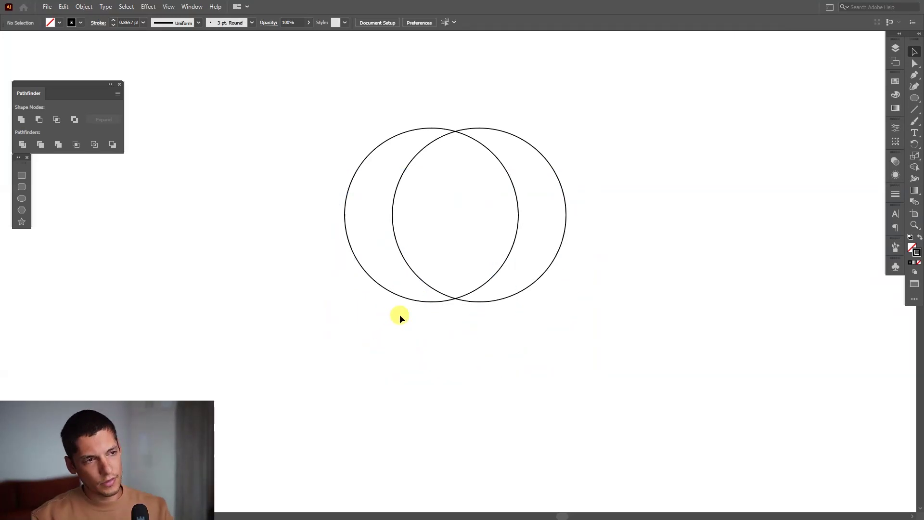
left_click_drag(317, 108, 562, 297)
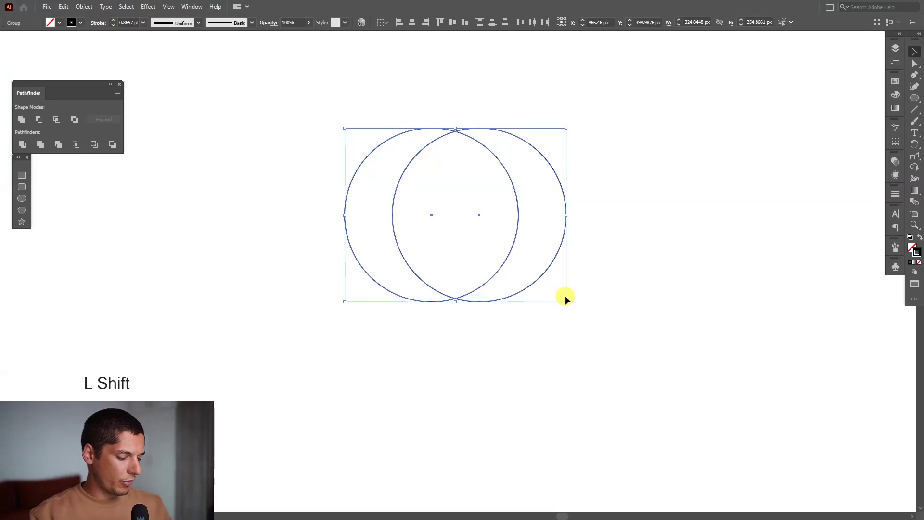
key("shift+m")
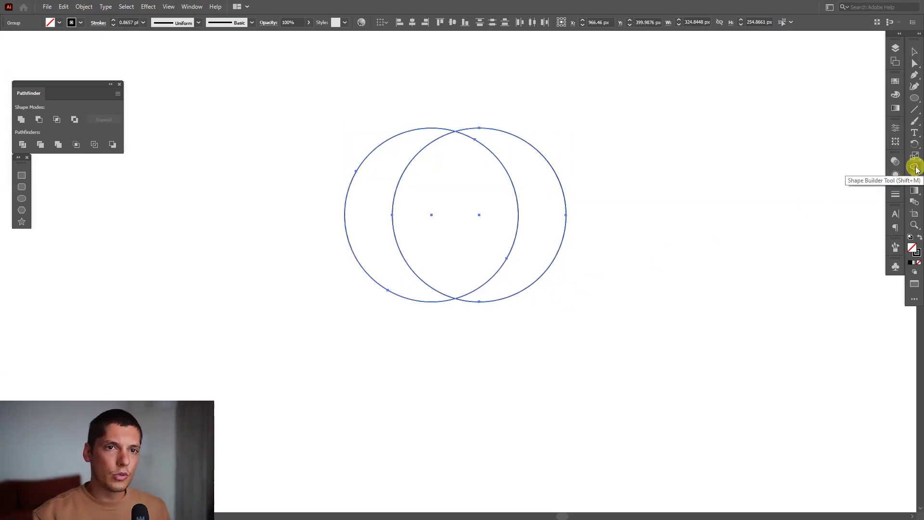
key("alt")
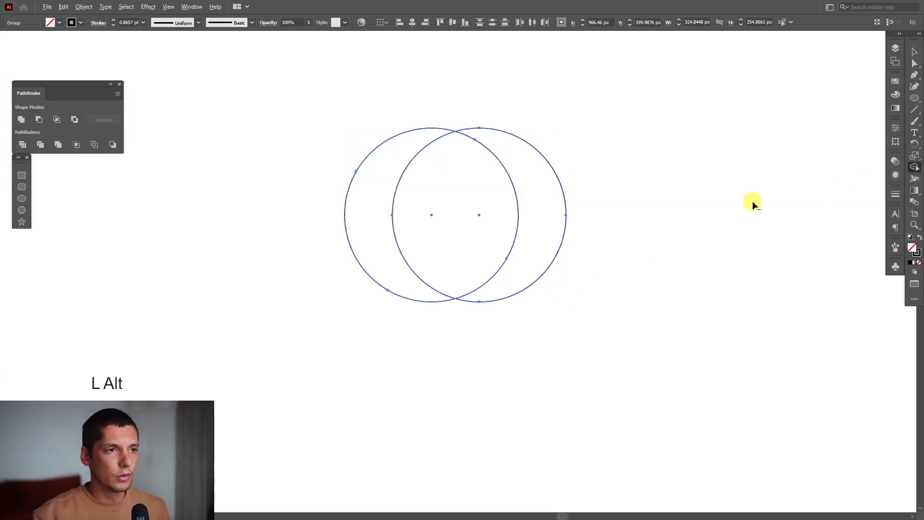
left_click_drag(680, 220, 495, 220)
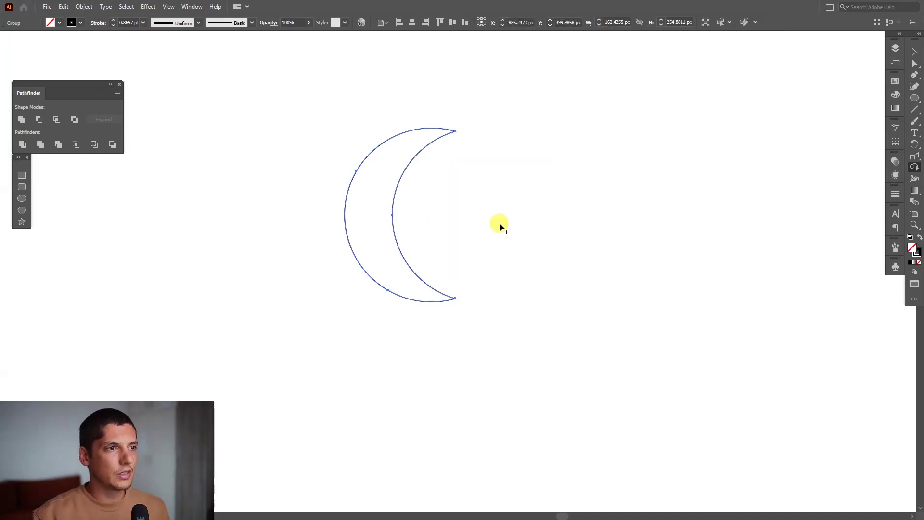
key("v")
- Swap the crescent to black fill with no stroke and move it upper left
left_click(568, 242)
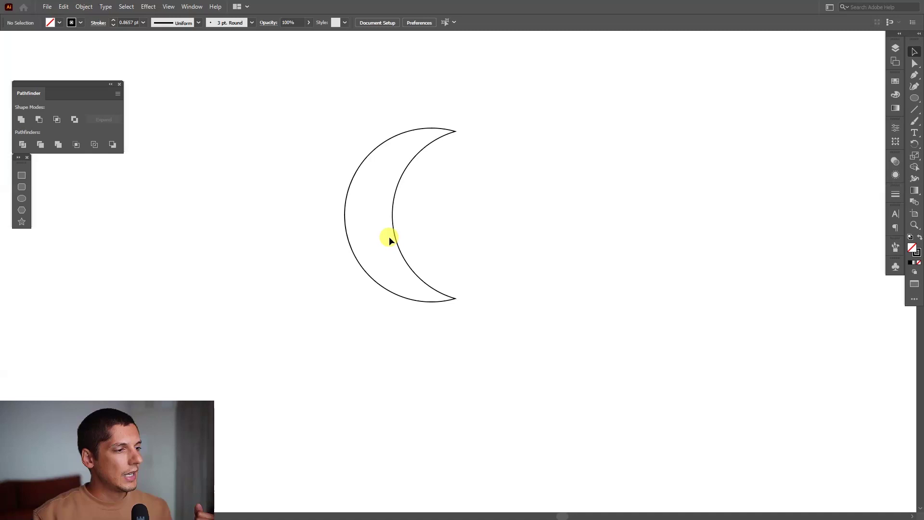
left_click_drag(390, 240, 282, 198)
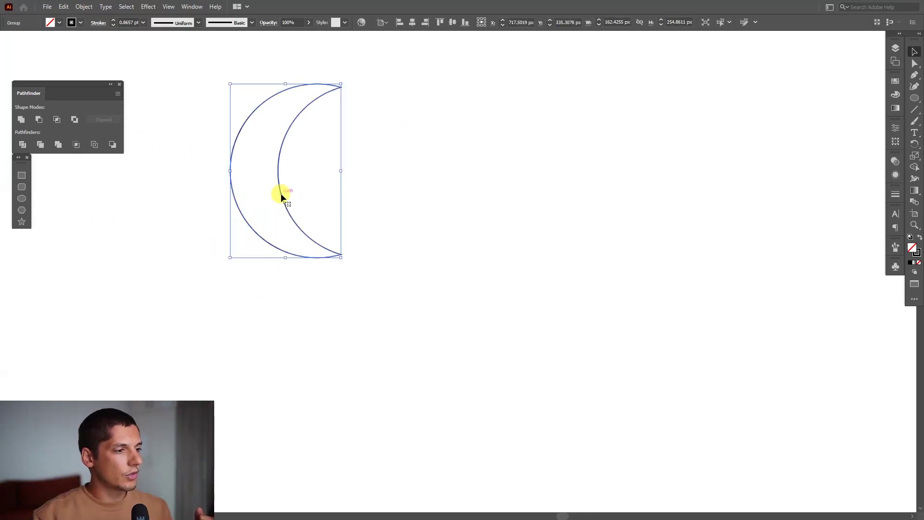
left_click(919, 239)
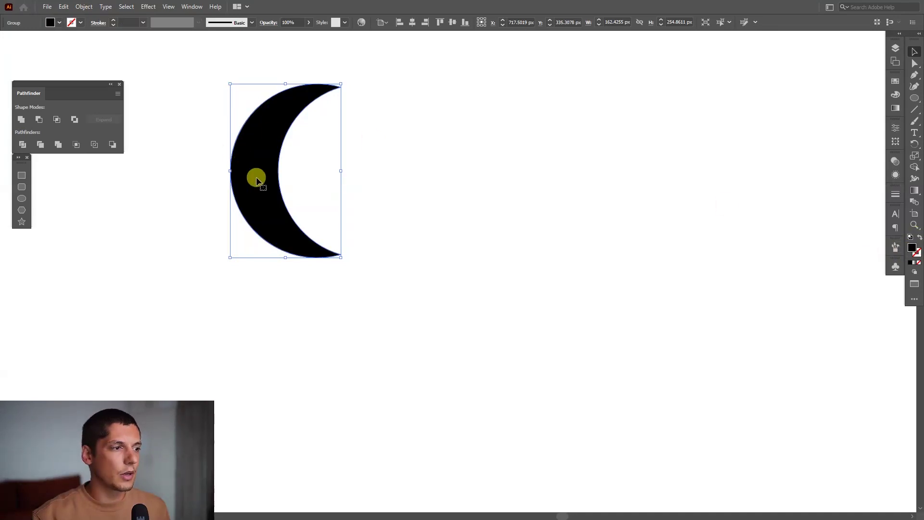
left_click_drag(257, 177, 184, 172)
left_click(385, 222)
key("space")
left_click_drag(387, 221, 396, 202)
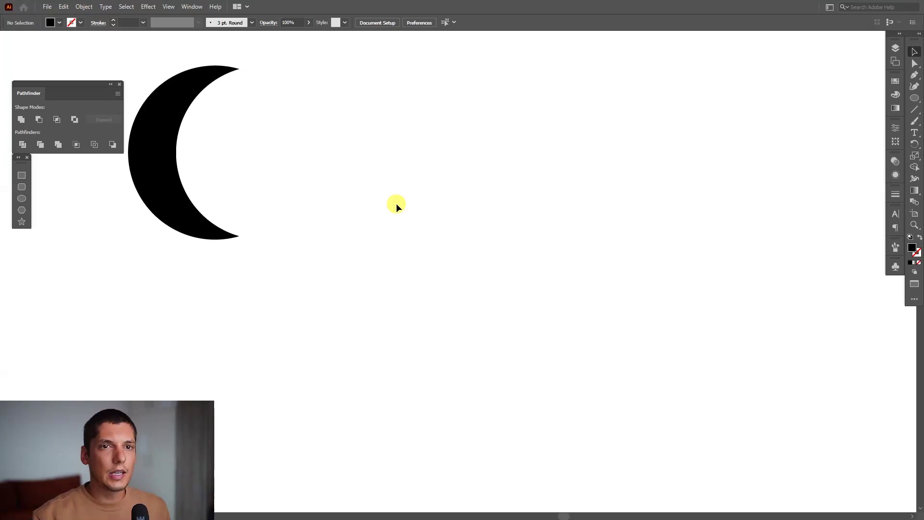
- Draw a black rectangle about 498 × 321 px in the artboard centre with the Rectangle Tool
left_click(915, 98)
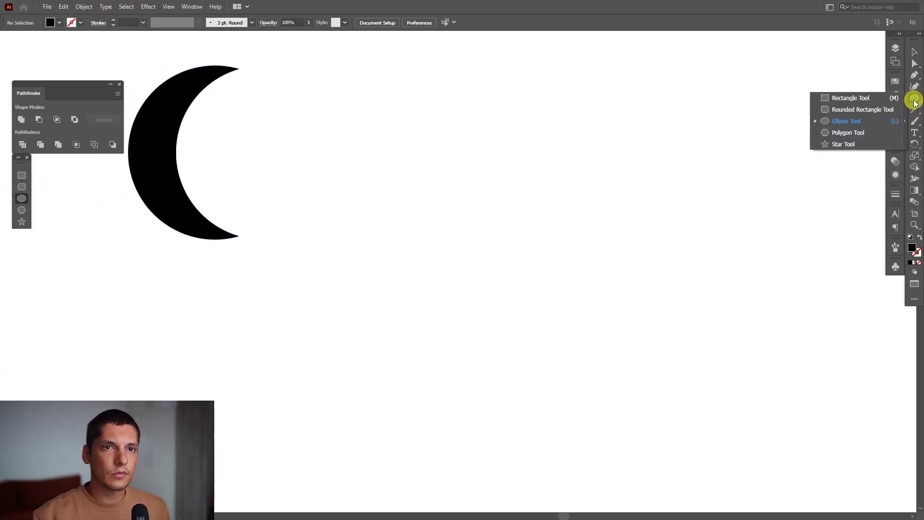
left_click(861, 100)
left_click_drag(364, 168, 692, 358)
key("v")
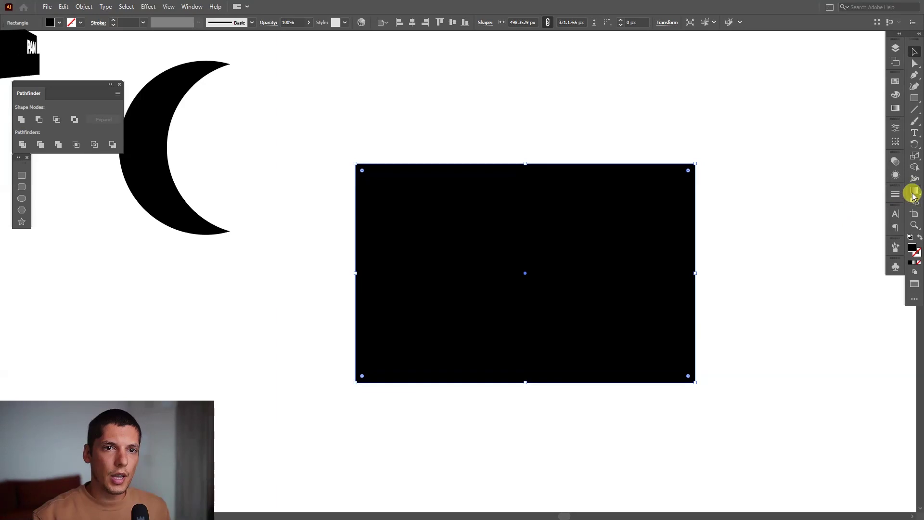
left_click_drag(914, 191, 891, 203)
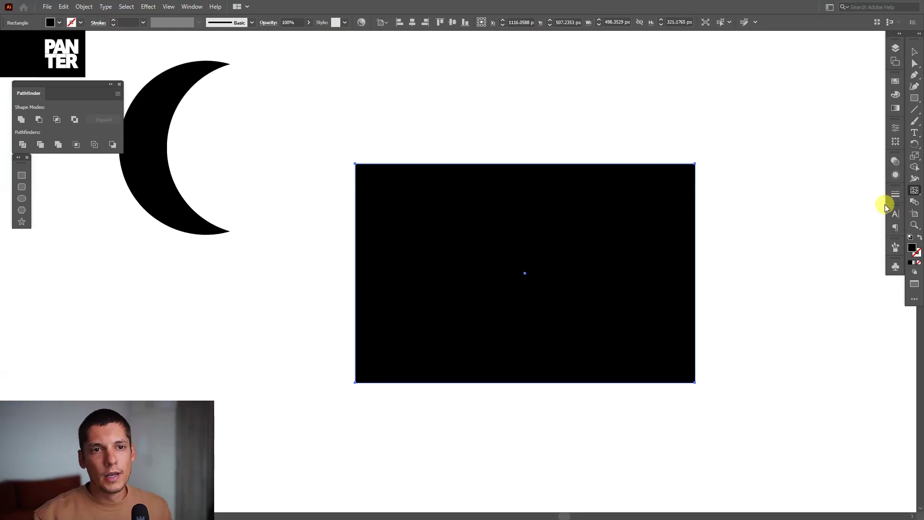
left_click(915, 302)
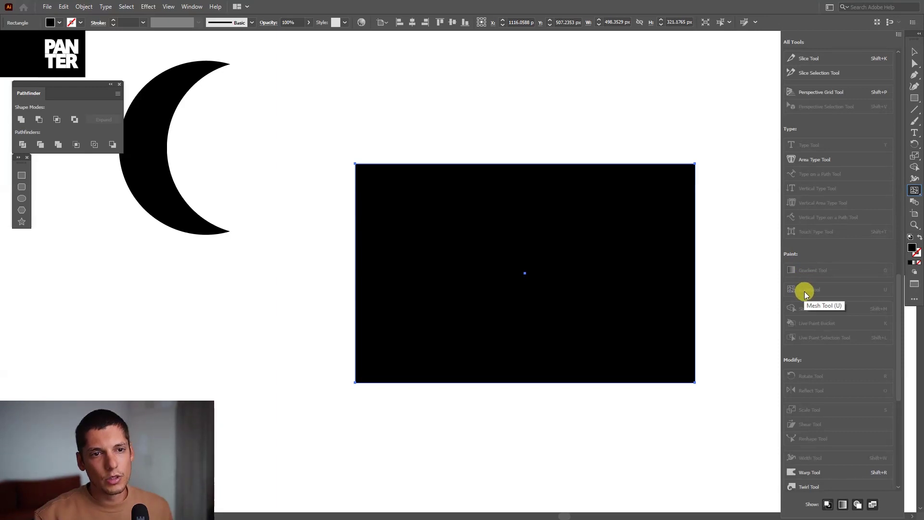
- Add five vertical mesh lines along the rectangle's upper row with the Mesh Tool
left_click(747, 107)
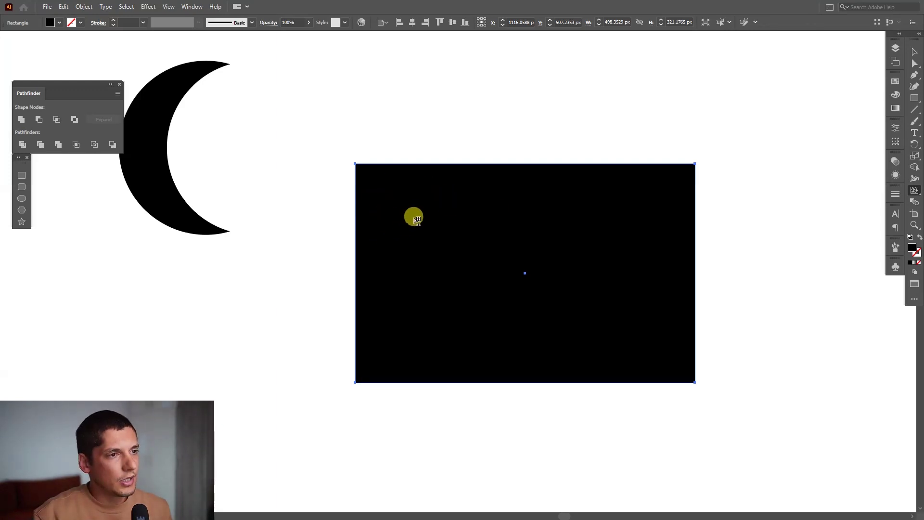
left_click(410, 221)
left_click(475, 221)
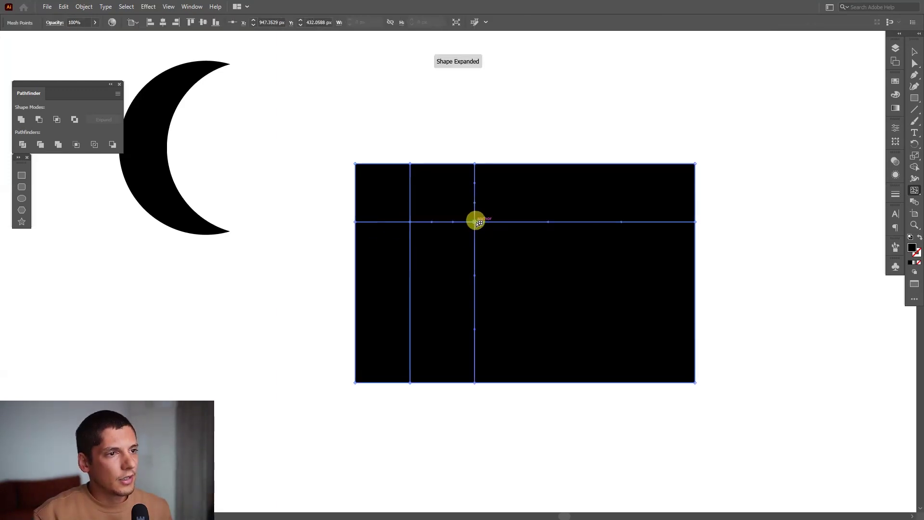
left_click(537, 221)
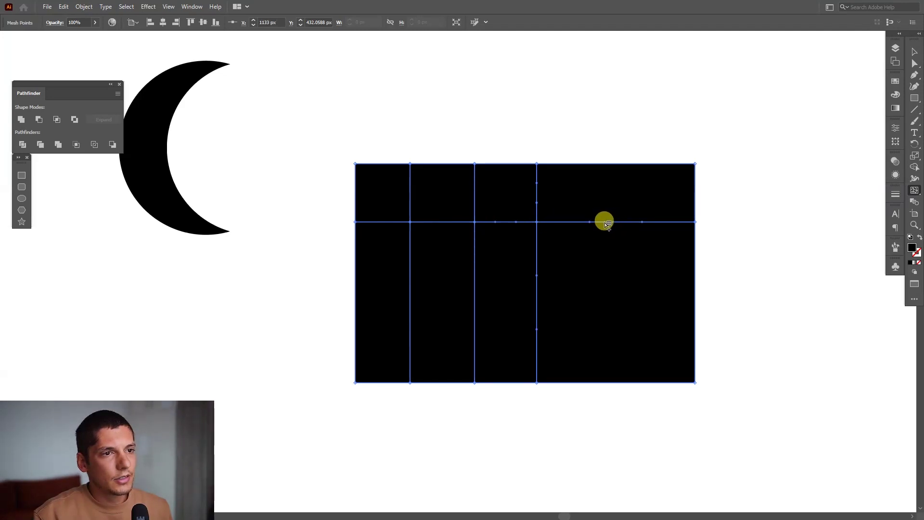
left_click(595, 222)
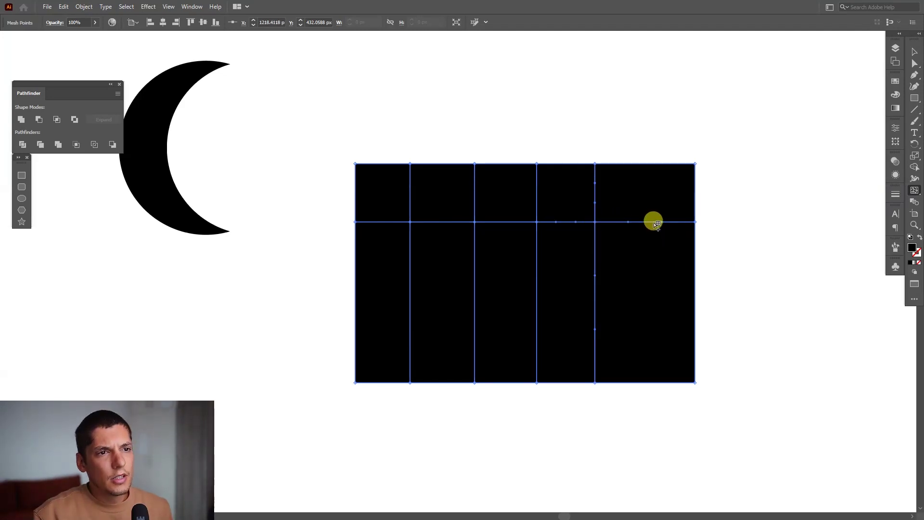
left_click(655, 222)
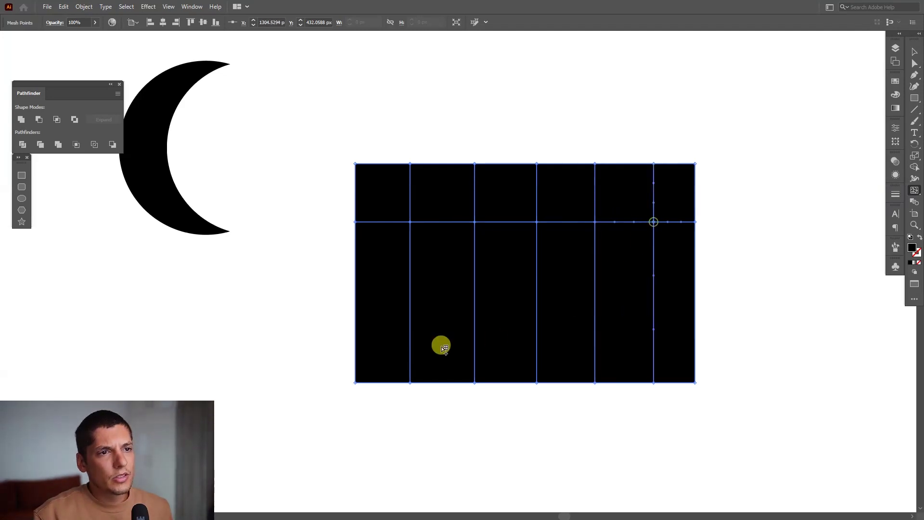
- Add horizontal mesh lines across the middle and near the bottom of the rectangle
left_click(413, 279)
left_click(476, 278)
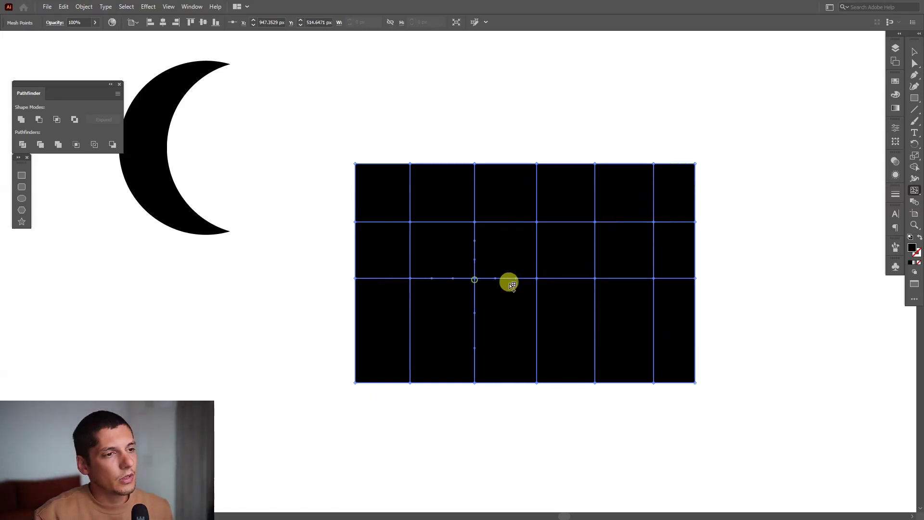
left_click(595, 279)
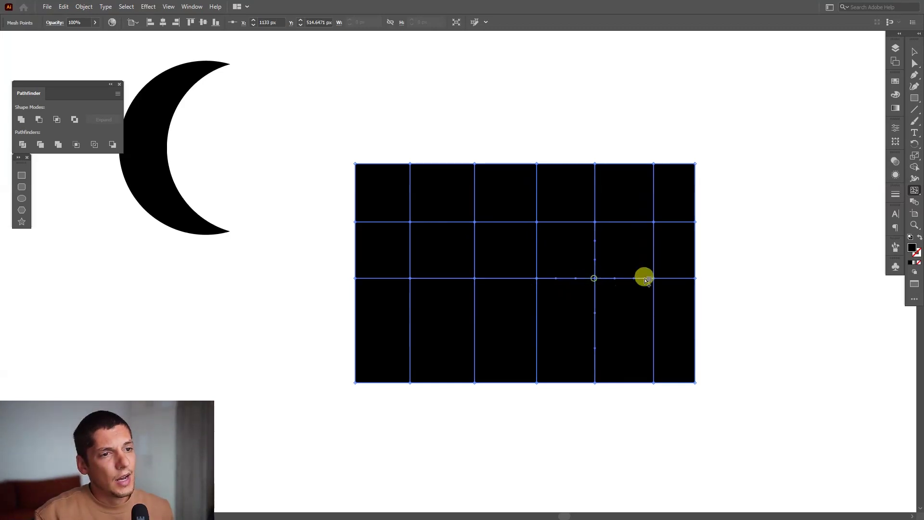
left_click(654, 334)
left_click(596, 334)
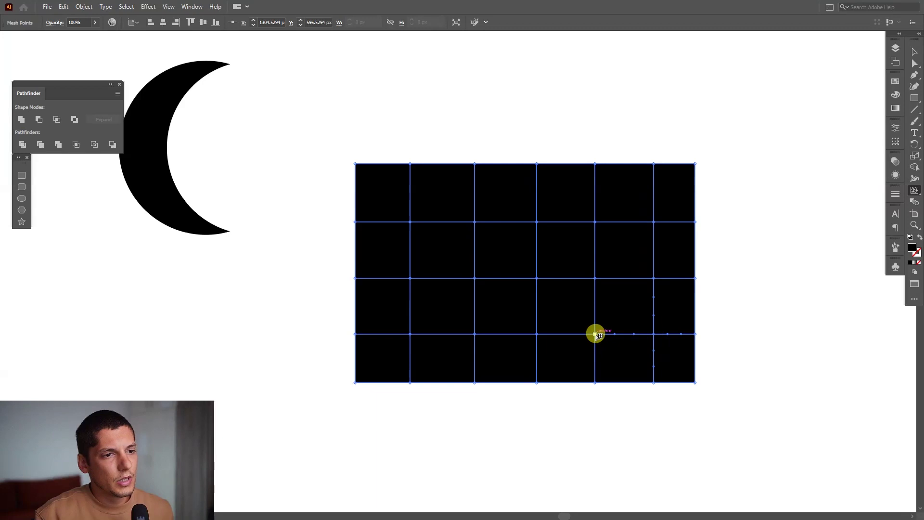
left_click(537, 334)
left_click(474, 334)
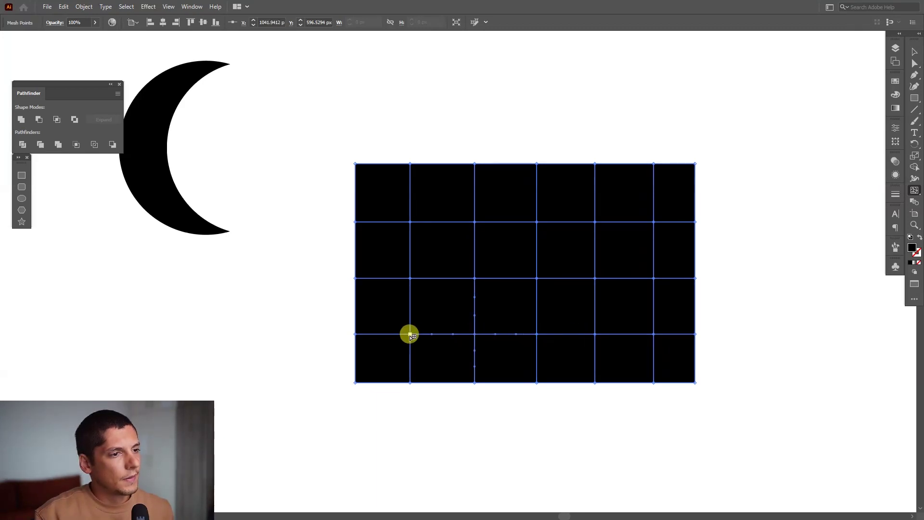
key("space")
left_click_drag(584, 320, 561, 304)
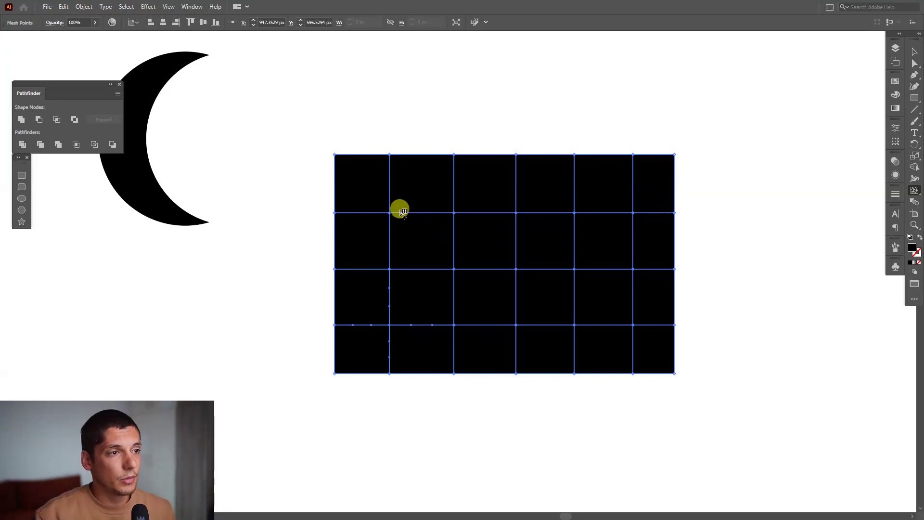
scroll(391, 208, "up", 5)
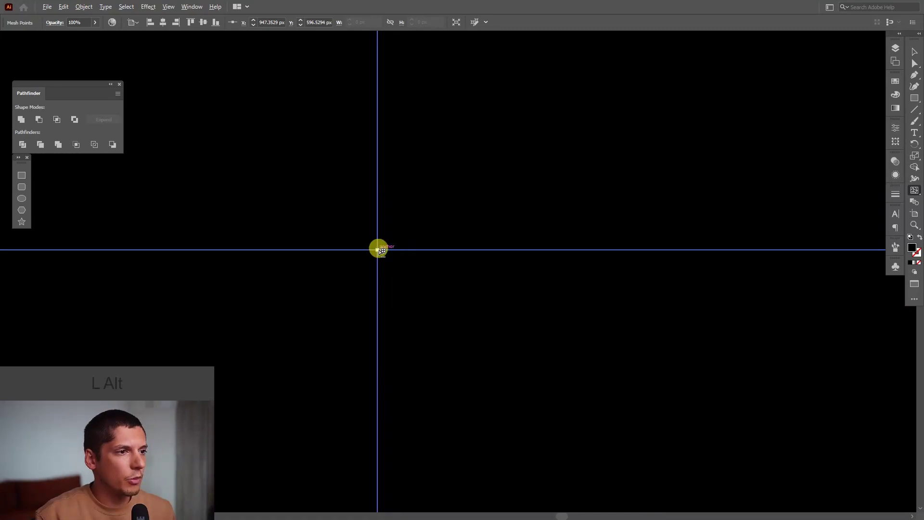
scroll(378, 248, "down", 2)
scroll(452, 250, "down", 1)
scroll(490, 238, "down", 1)
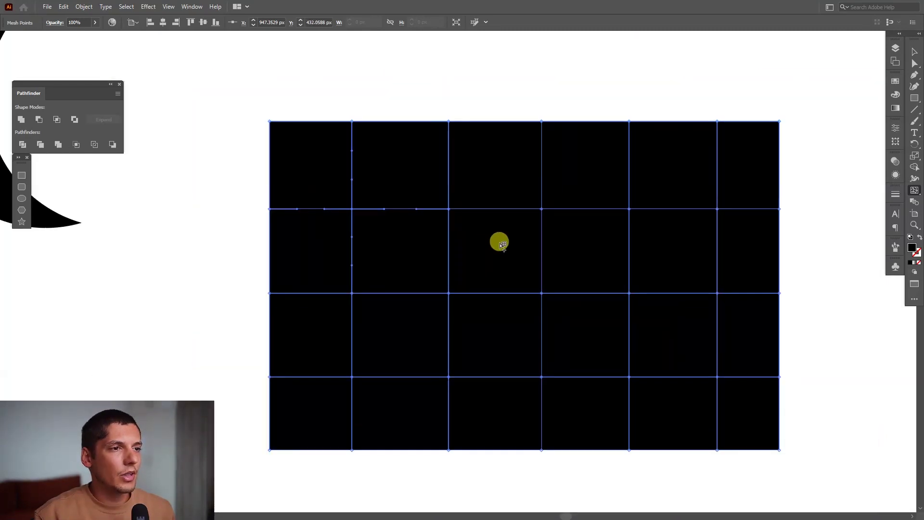
mouse_move(502, 244)
left_mouse_down()
mouse_move(487, 241)
mouse_move(496, 239)
left_mouse_up()
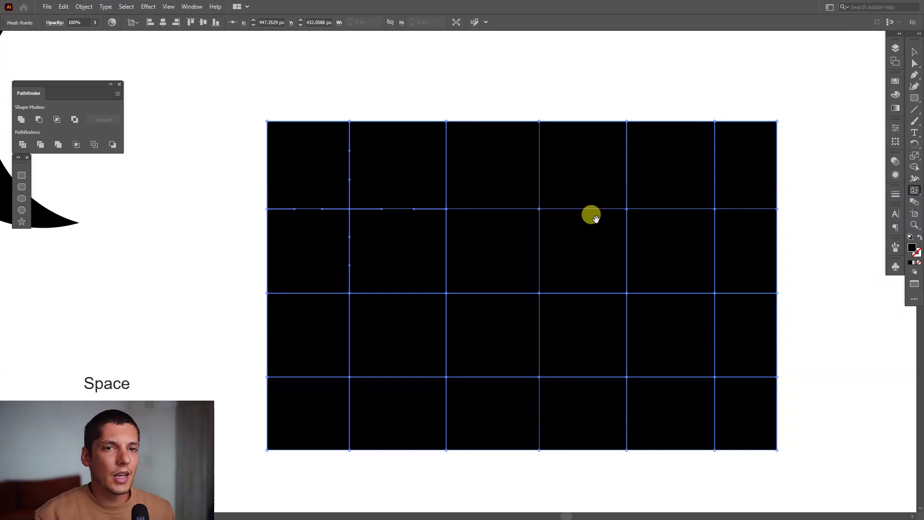
- Colour the selected mesh point red and a neighbouring upper-row point light blue from Swatches
left_click(896, 83)
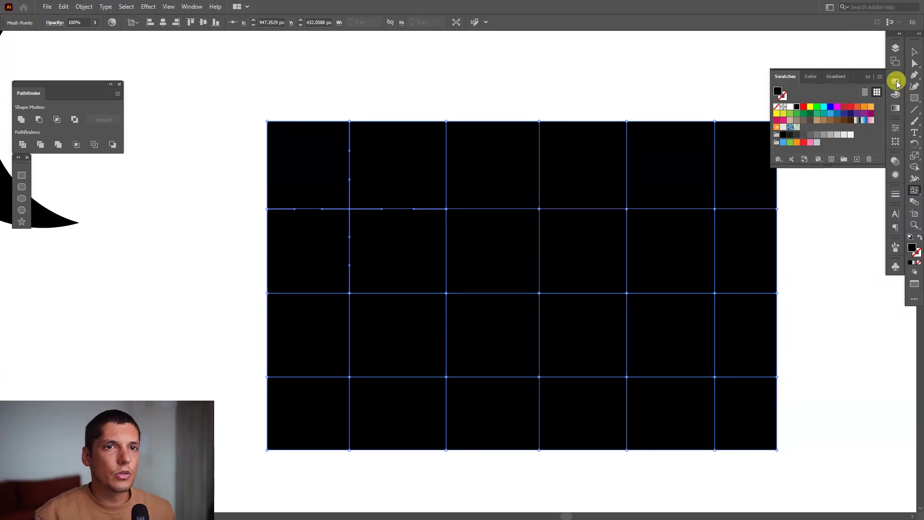
left_click(851, 107)
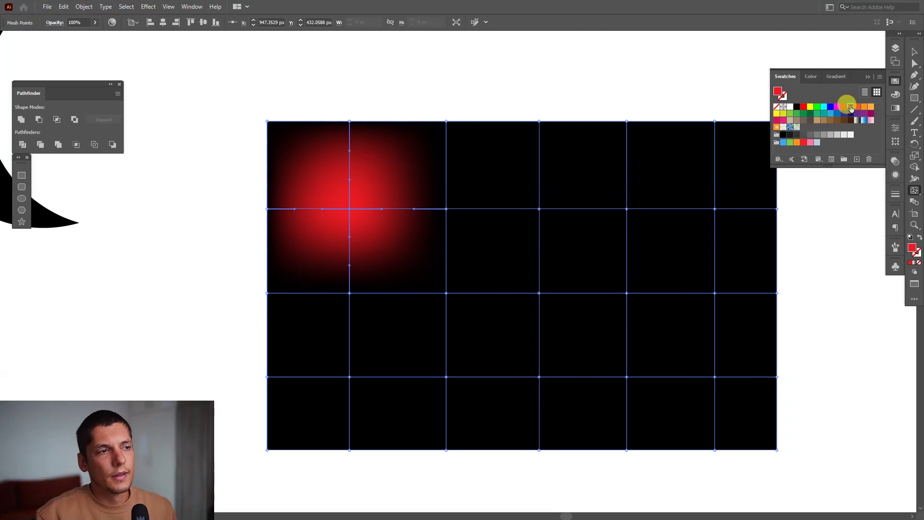
left_click(447, 209)
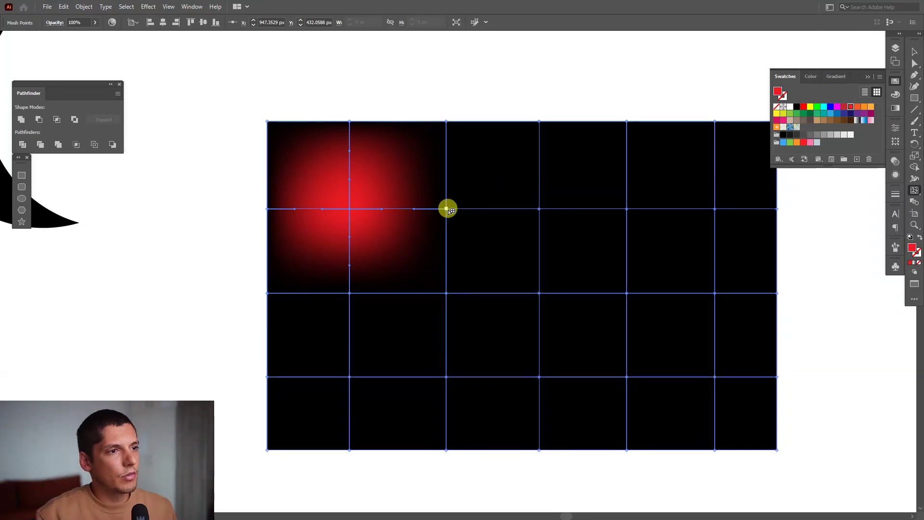
left_click(830, 113)
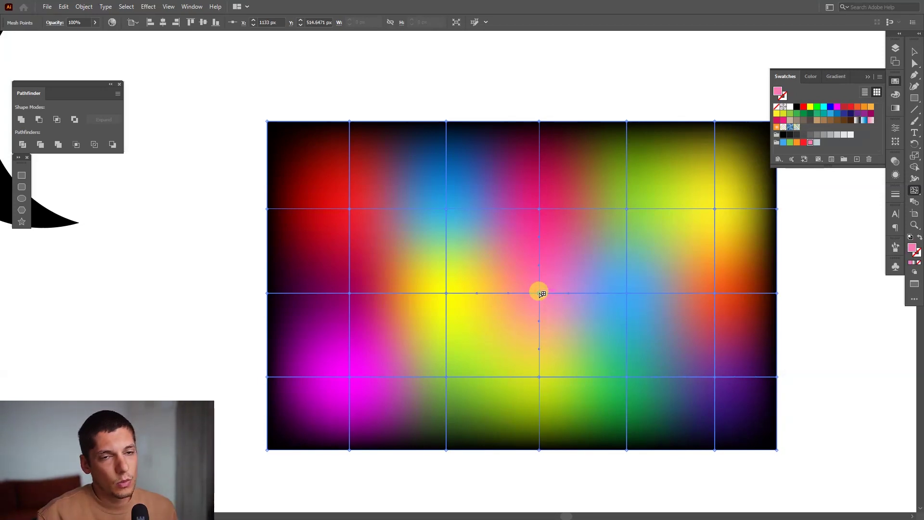
- Drag several mesh points up-left, down-right and down-left to warp the blue and yellow areas
left_click_drag(539, 293, 477, 233)
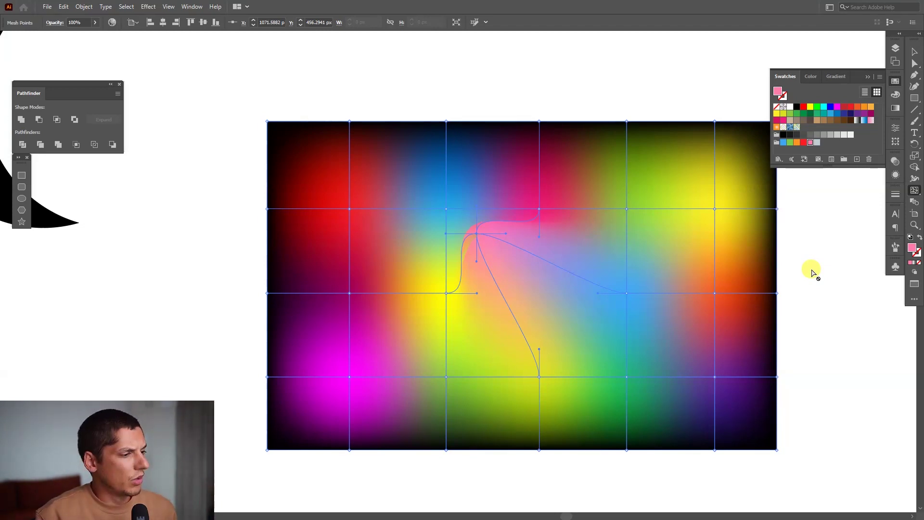
key("ctrl+z")
left_click_drag(451, 295, 401, 269)
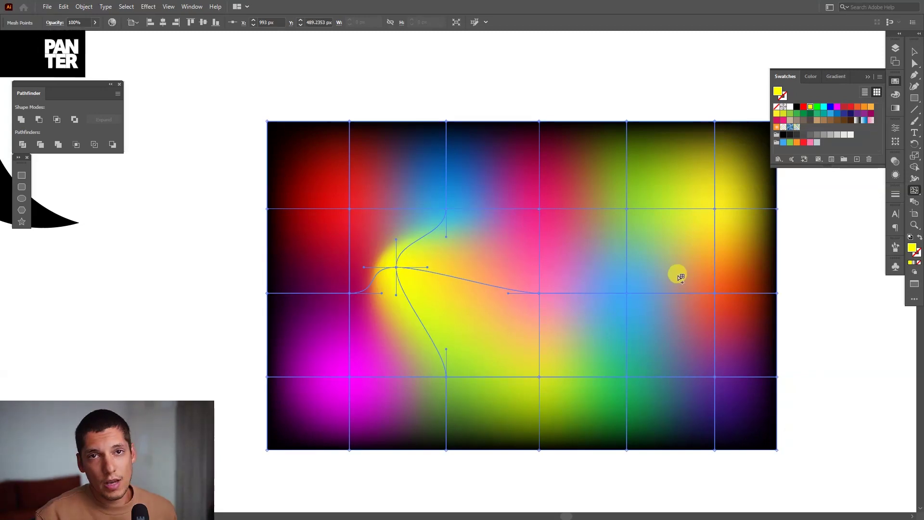
left_click_drag(448, 211, 506, 237)
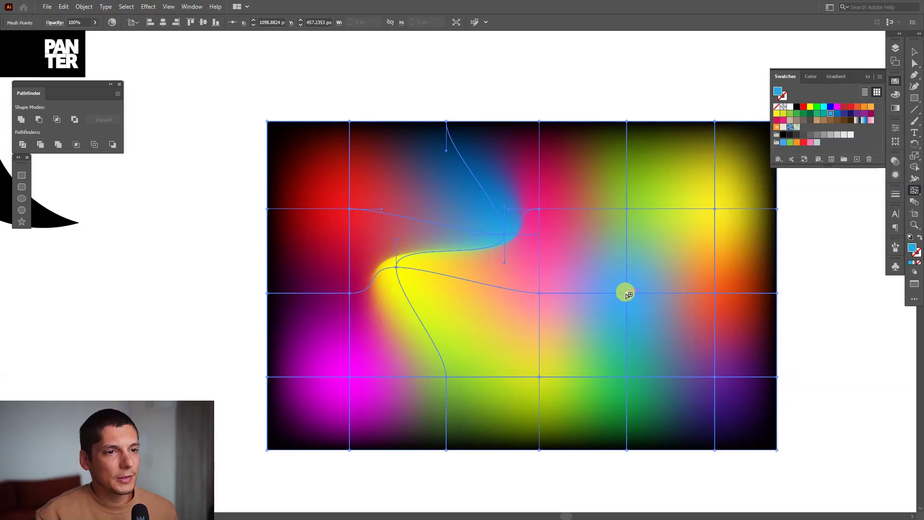
left_click_drag(627, 293, 576, 243)
left_click(540, 293)
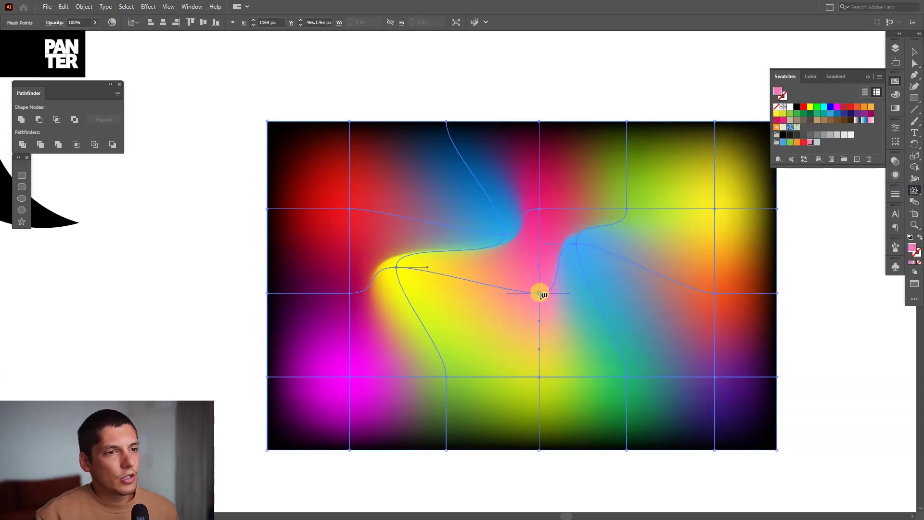
left_click_drag(540, 293, 516, 326)
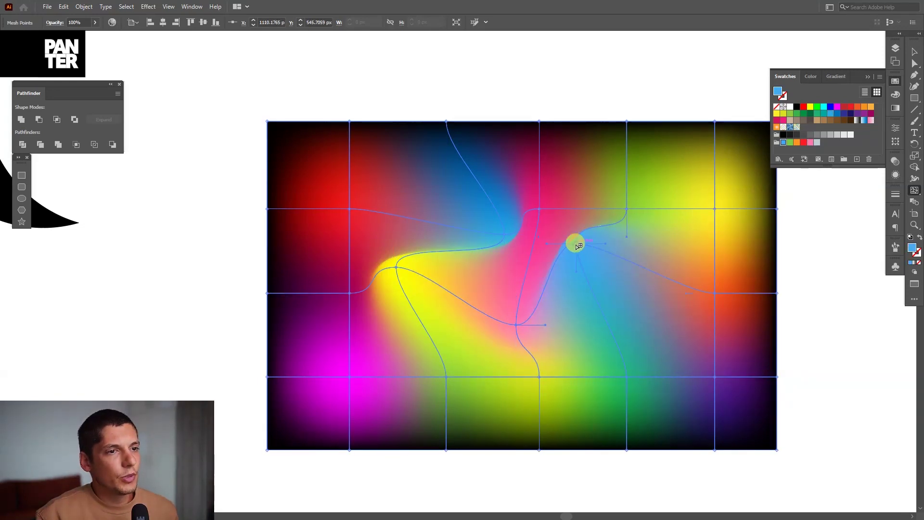
left_click_drag(578, 246, 591, 251)
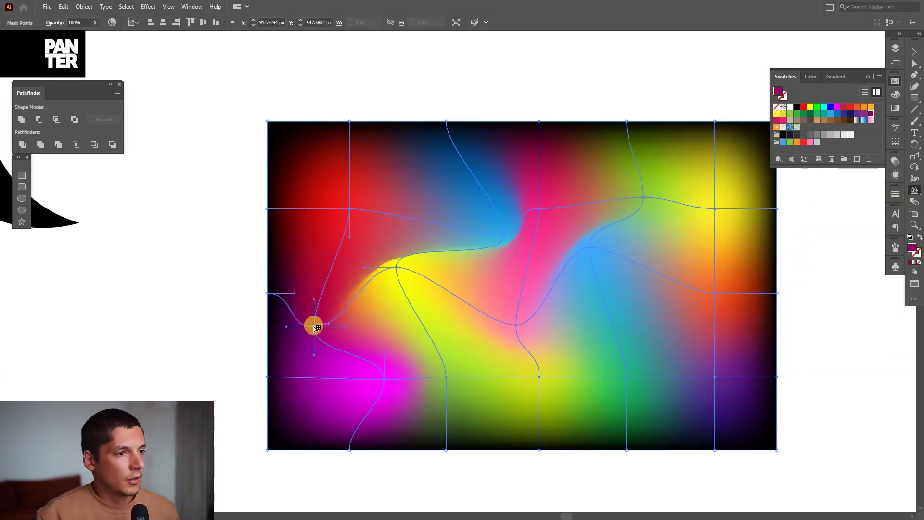
left_click_drag(314, 324, 314, 319)
left_click_drag(400, 270, 398, 275)
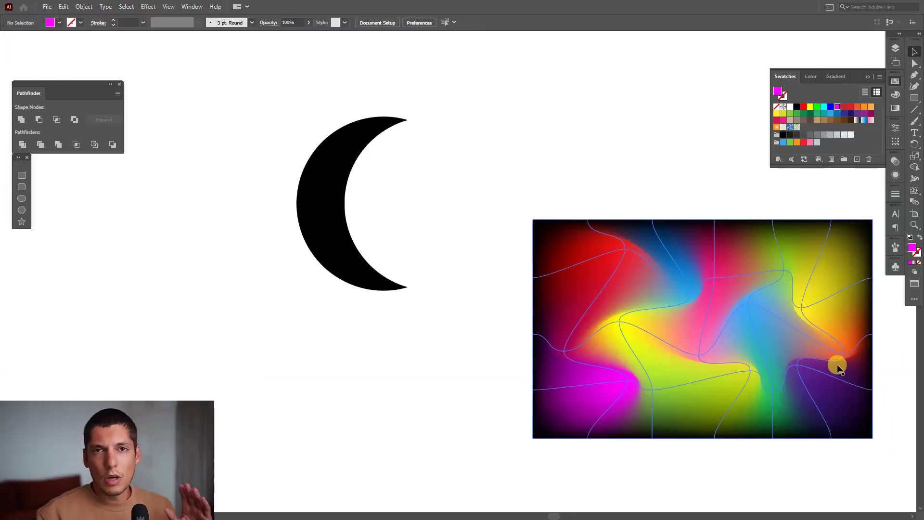
- Position the gradient mesh over the crescent and send it behind the moon
left_click_drag(842, 375, 739, 337)
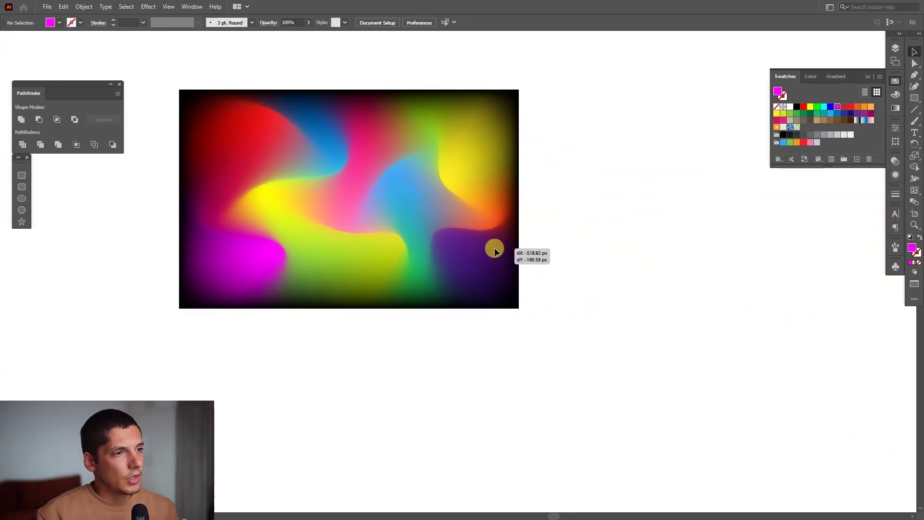
left_click_drag(494, 247, 508, 260)
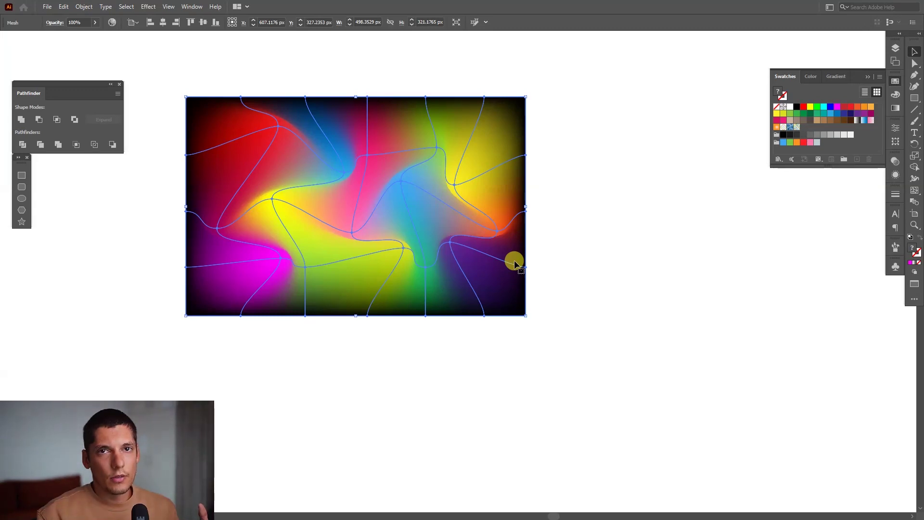
left_click_drag(362, 186, 536, 314)
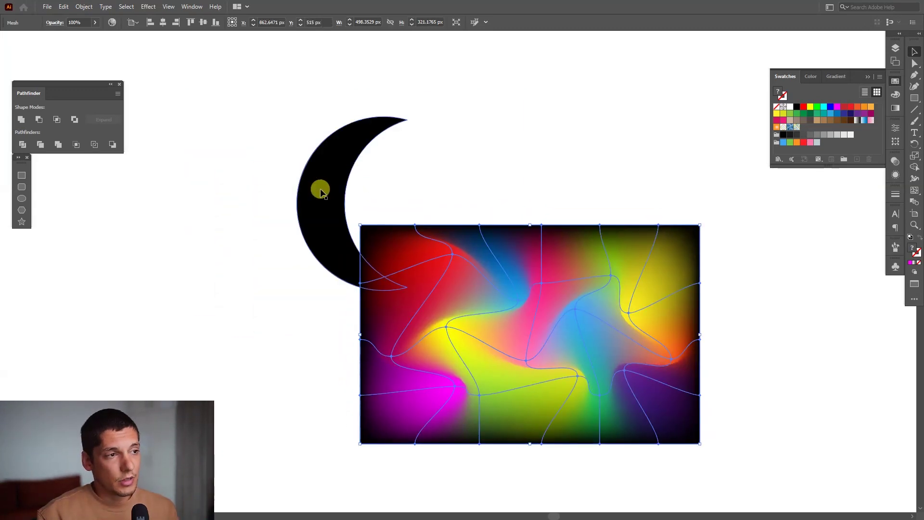
left_click_drag(321, 193, 363, 301)
right_click(621, 242)
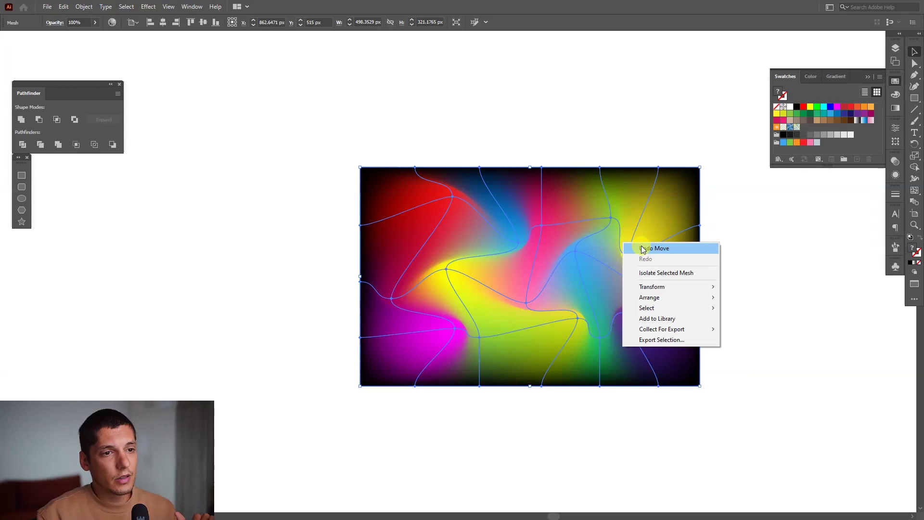
mouse_move(663, 297)
left_click(751, 330)
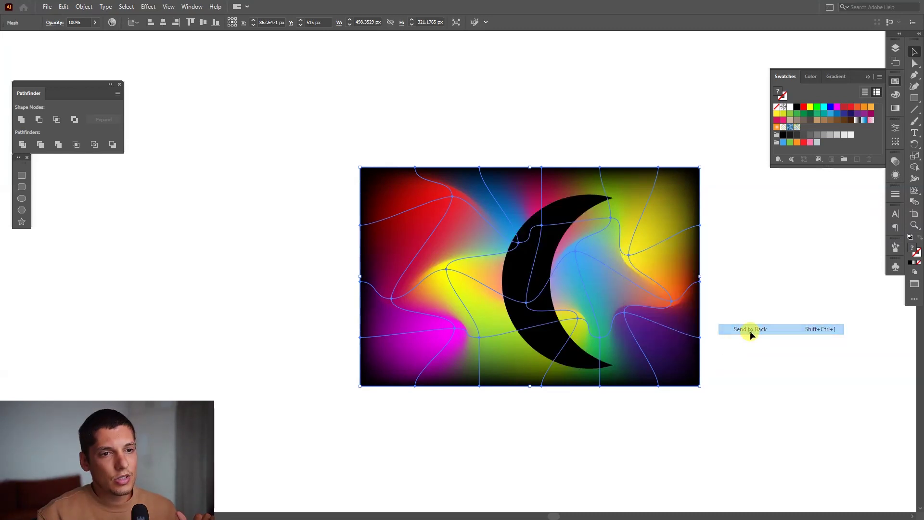
left_click(752, 328)
- Select the moon and mesh together and make a clipping mask
mouse_move(524, 292)
left_mouse_down()
mouse_move(506, 286)
mouse_move(514, 291)
left_mouse_up()
left_click_drag(746, 269, 410, 300)
right_click(557, 266)
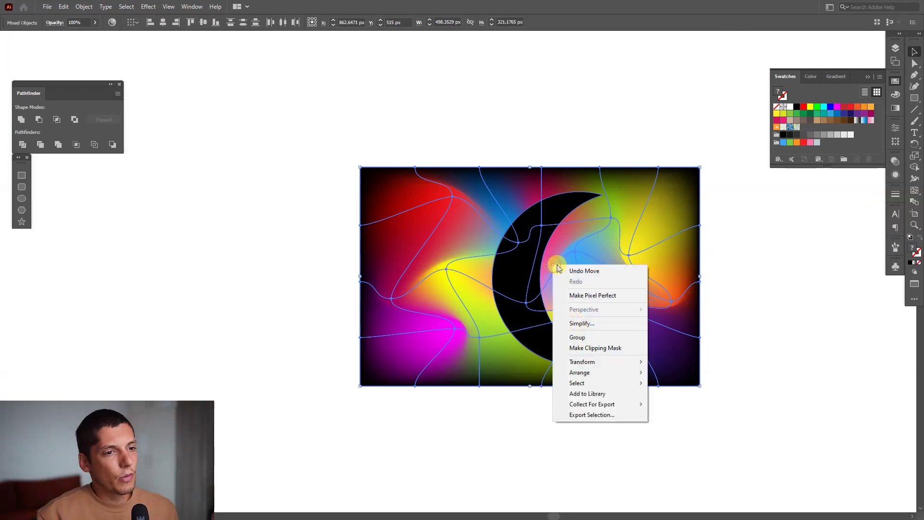
left_click(608, 348)
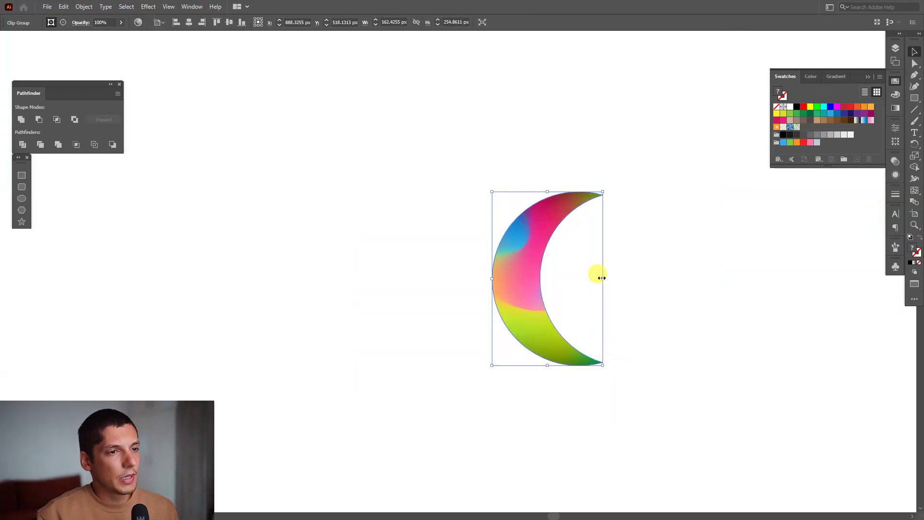
- Open the Transform effect for the gradient crescent and set 5 copies at 60°
scroll(525, 295, "up", 2)
scroll(432, 203, "down", 2)
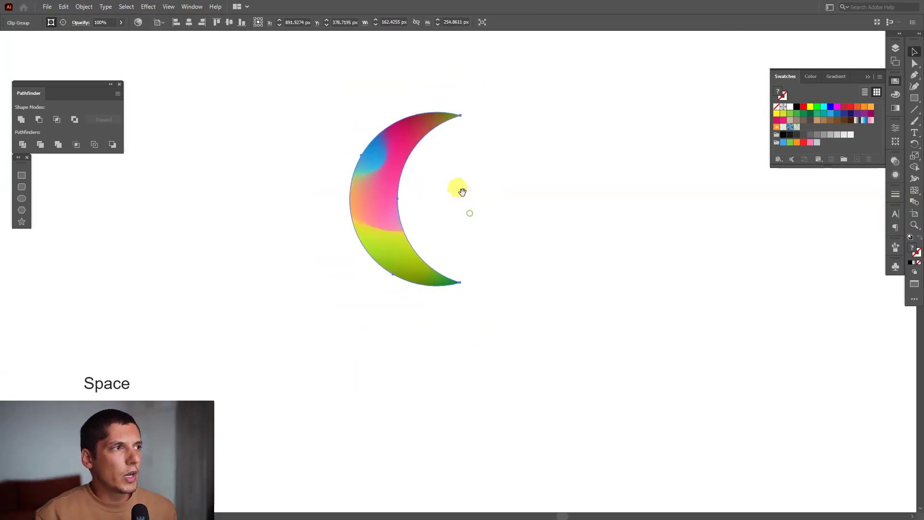
left_click(148, 7)
mouse_move(220, 88)
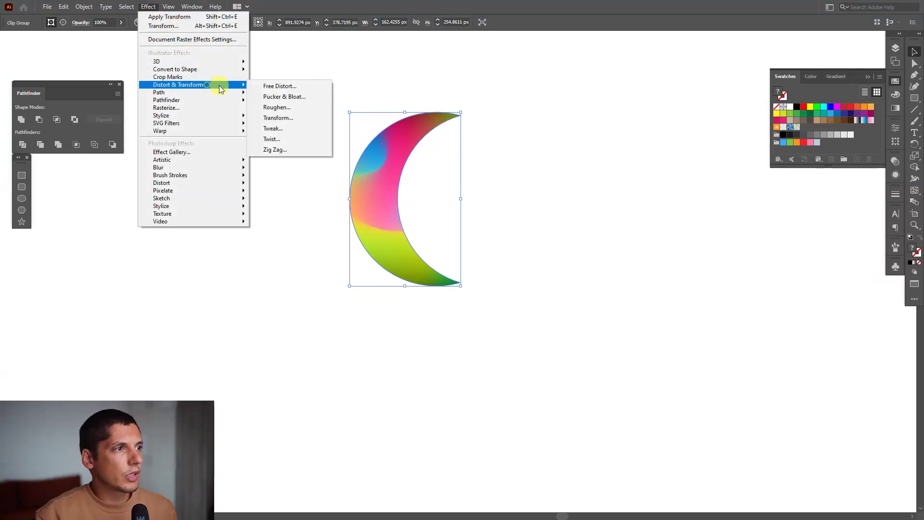
left_click(294, 120)
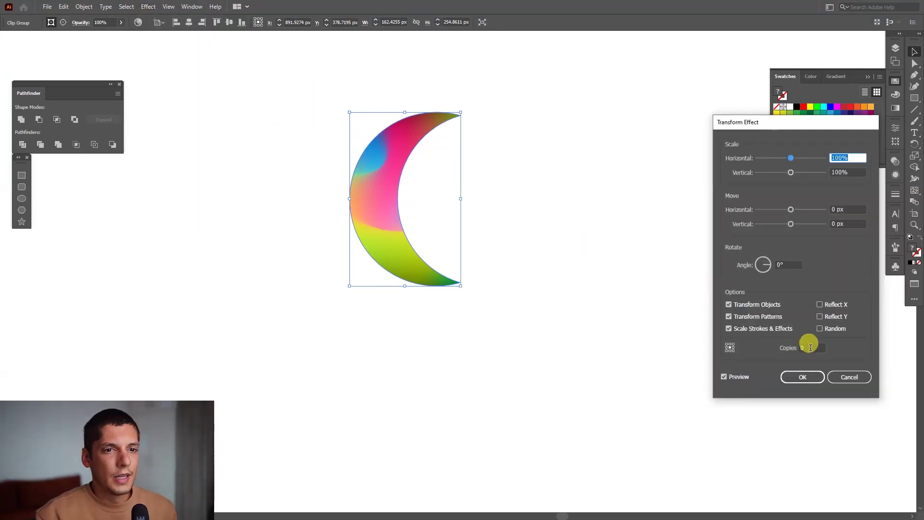
left_click(811, 347)
type("5")
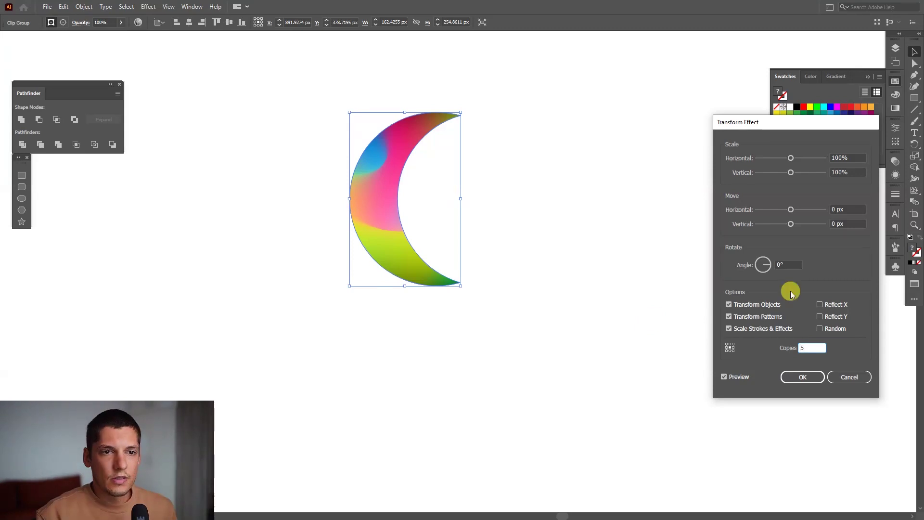
left_click(789, 265)
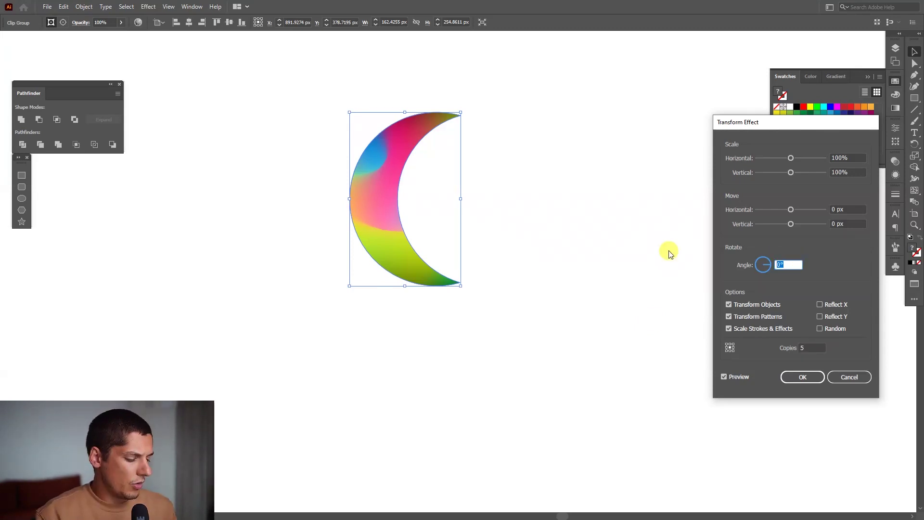
type("60")
- Set rough offsets of about 123 px horizontal and 70 px vertical
left_click(846, 209)
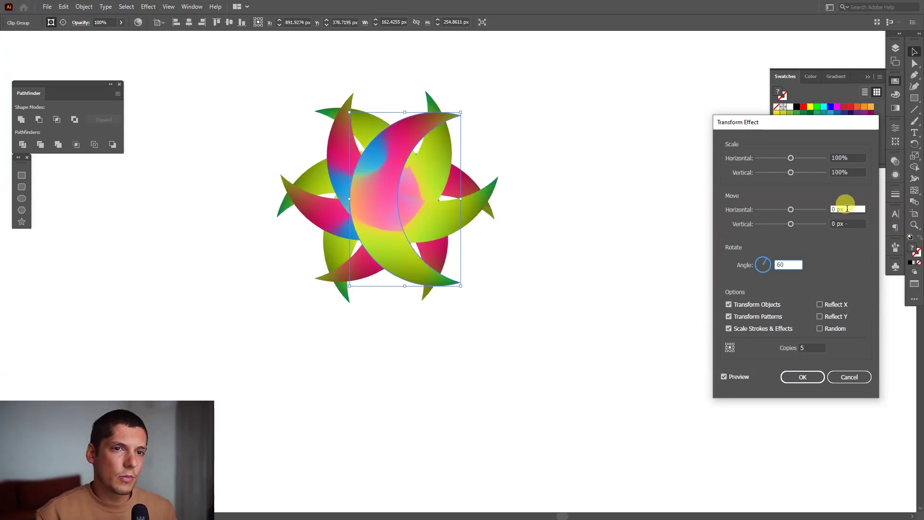
type("-12")
key("Up")
key("Up")
key("Up")
key("Up")
key("Up")
key("Up")
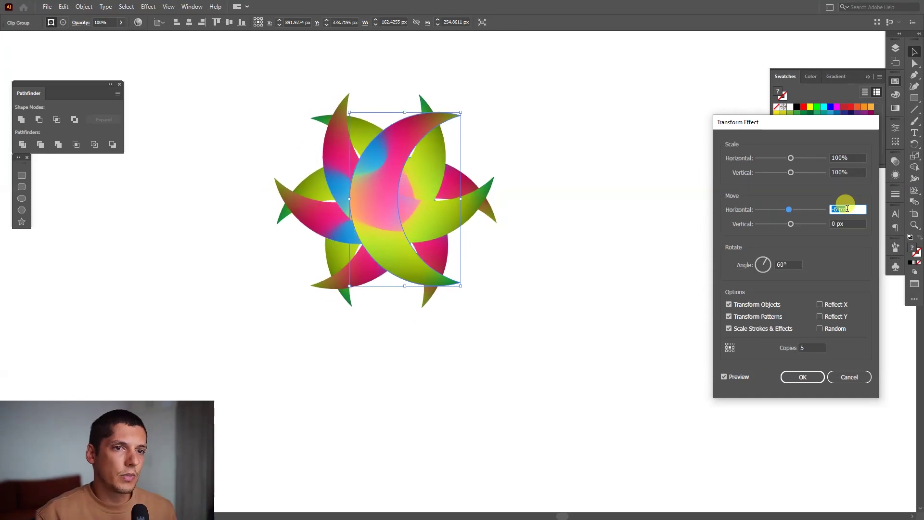
key("shift+Up")
key("shift+Up")
key("shift+Up")
key("shift+Up")
key("shift+Up")
key("shift+Up")
key("shift+Up")
key("shift+Up")
key("shift+Up")
key("shift+Up")
key("shift+Up")
key("shift+Up")
key("shift+Up")
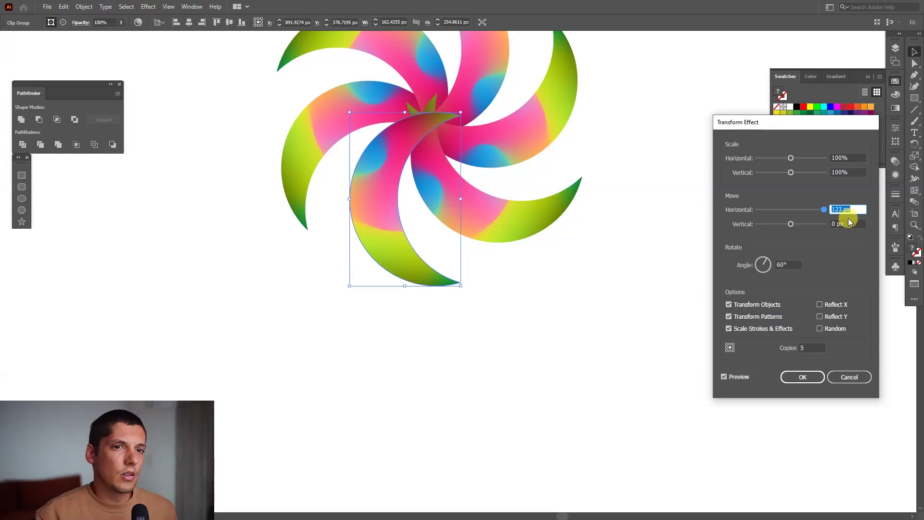
left_click(850, 222)
key("shift+Up")
key("shift+Up")
key("Up")
key("Up")
key("Up")
key("Up")
key("Up")
key("Up")
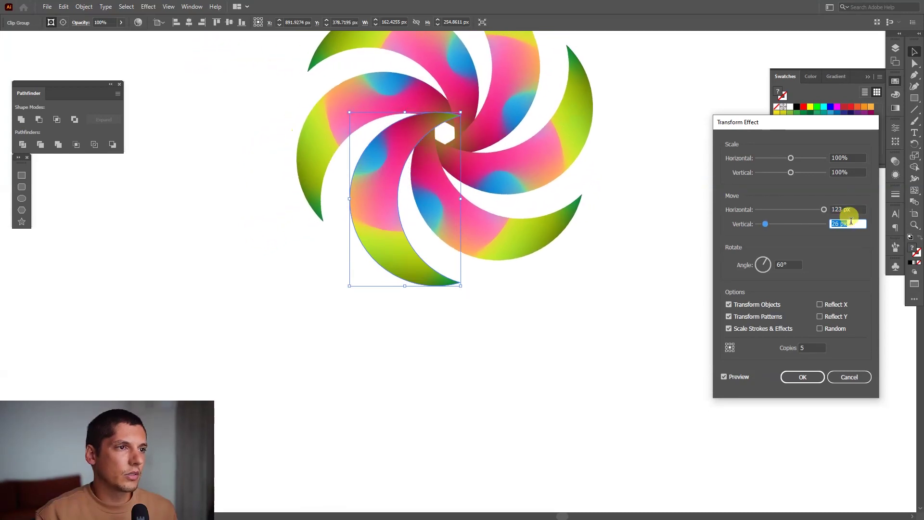
key("shift+Up")
key("shift+Up")
key("shift+Up")
key("shift+Up")
key("shift+Up")
key("Up")
key("Up")
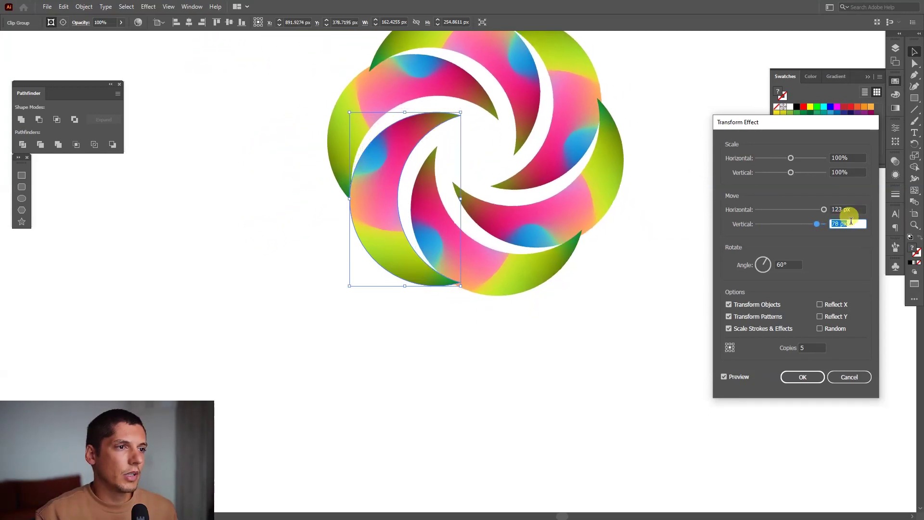
key("Down")
key("Down")
key("Down")
key("Down")
key("Down")
key("Down")
key("Down")
key("Down")
key("Down")
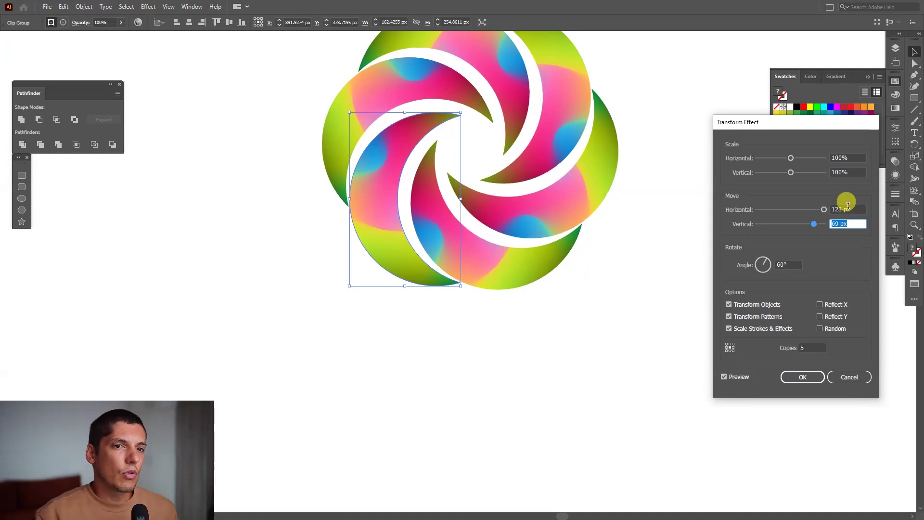
- Fine-tune the offsets to 103 px horizontal and 64 px vertical
left_click(848, 208)
key("Up")
key("Up")
key("Up")
key("Up")
key("Up")
key("Up")
key("shift+Down")
key("shift+Down")
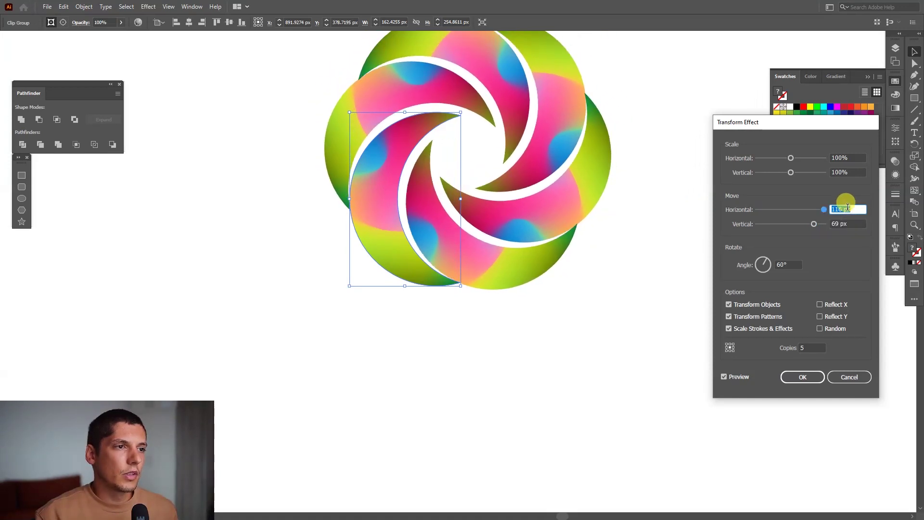
left_click(846, 223)
key("Down")
key("Down")
key("Down")
key("Down")
key("Down")
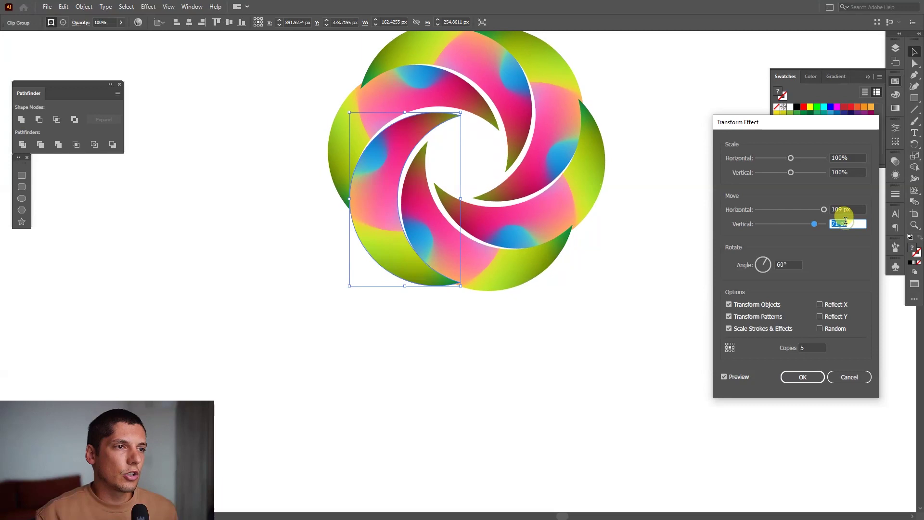
left_click(849, 208)
key("Down")
key("Down")
key("Down")
key("Down")
key("Down")
key("Down")
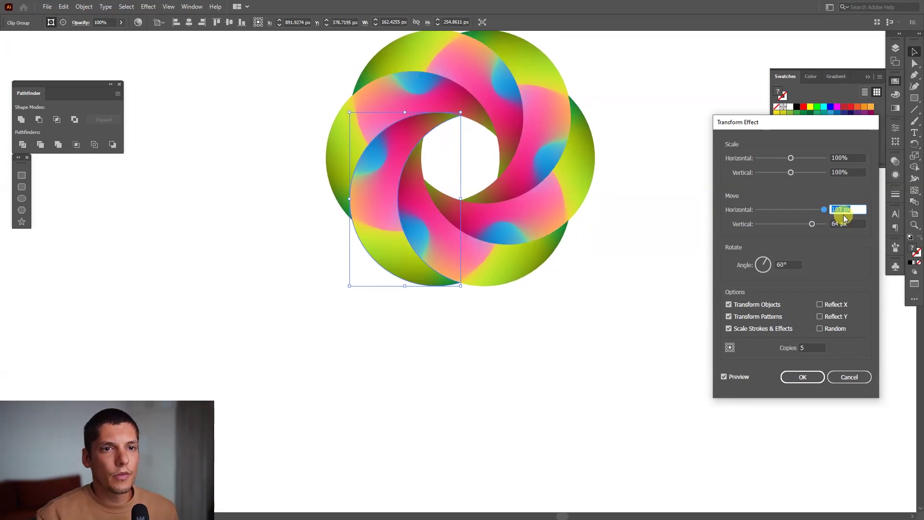
left_click(849, 224)
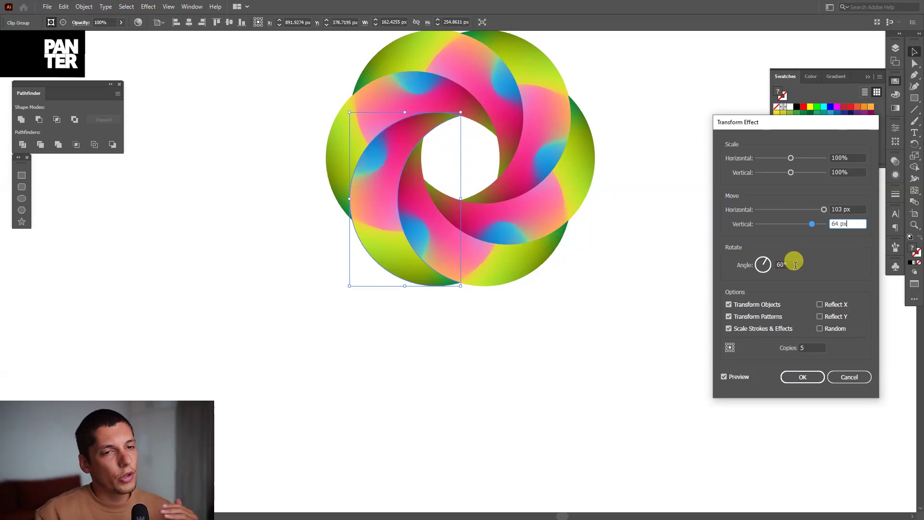
- Apply the Transform effect and zoom to fit the six-crescent ring
left_click(804, 378)
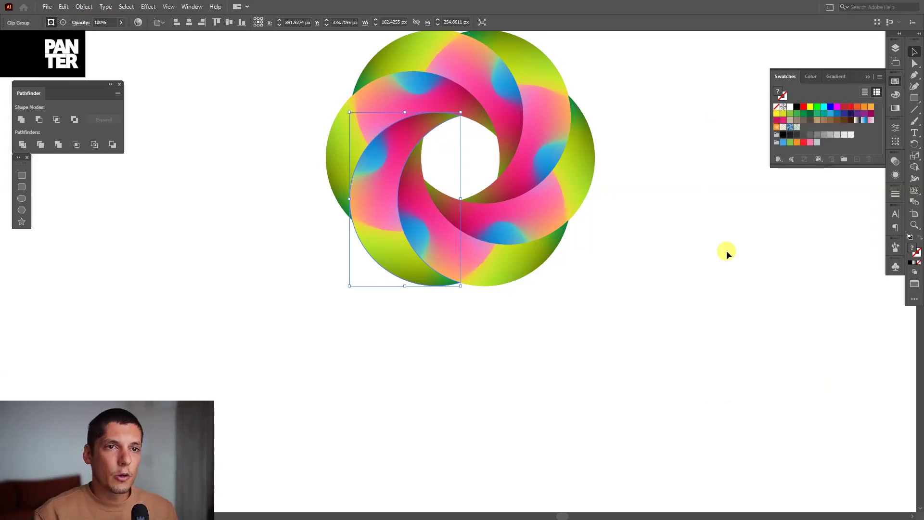
left_click(413, 192)
key("ctrl+0")
left_click(772, 283)
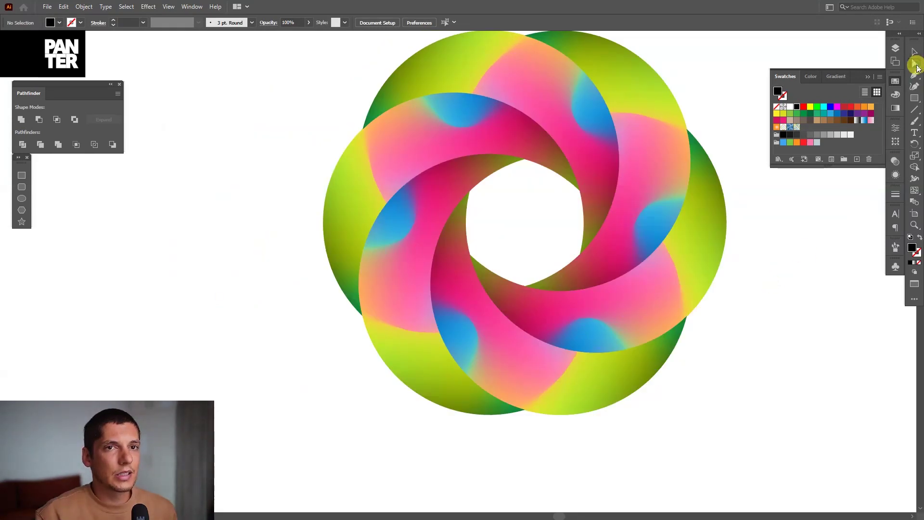
- Drag mesh points inside the crescent with Direct Selection, shifting blue up and spreading yellow
left_click(915, 64)
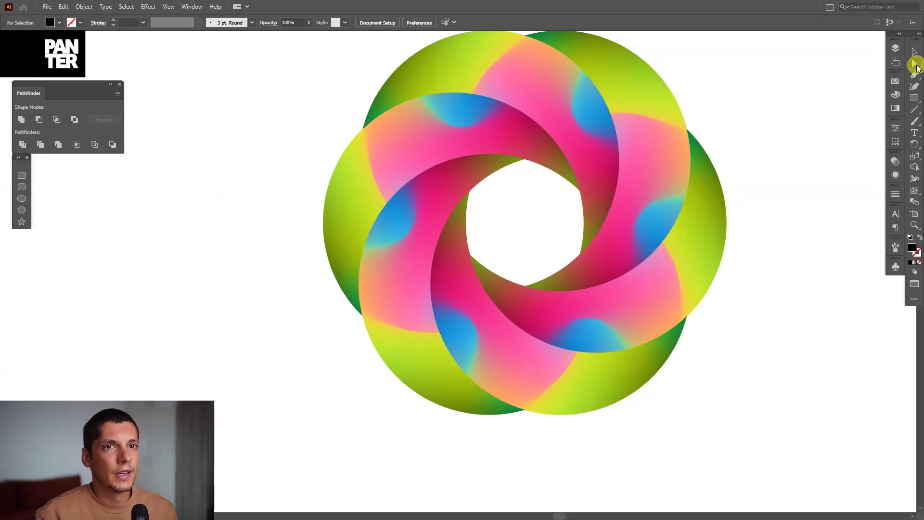
left_click(407, 262)
left_click_drag(397, 230, 425, 164)
key("space")
left_click_drag(404, 315, 398, 241)
left_click_drag(459, 272, 436, 295)
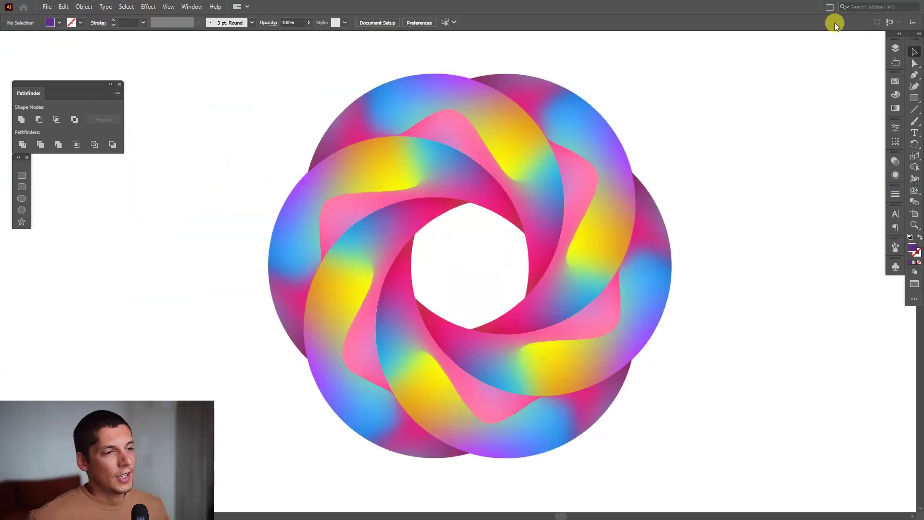